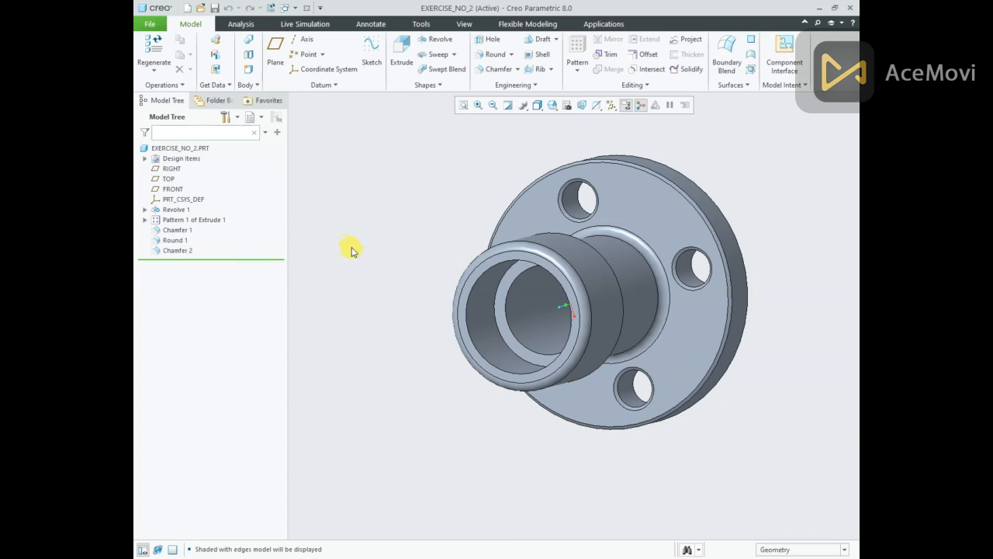
Create a new solid part from the mmns_part_solid_abs template, keeping the default file name
{"action": "key", "text": "ctrl+n"}
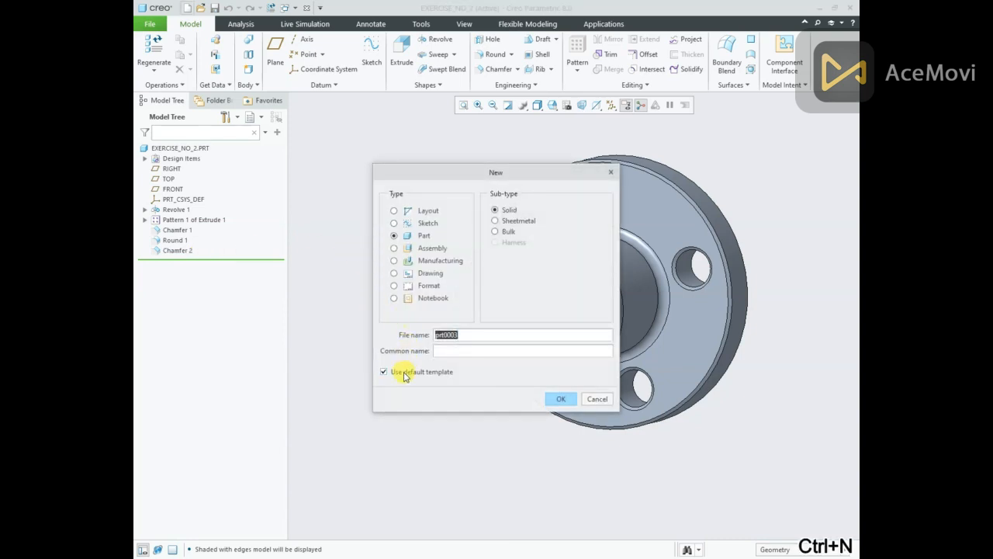
{"action": "left_click", "coordinate": [557, 400]}
{"action": "scroll", "coordinate": [434, 233], "scroll_direction": "down", "scroll_amount": 3}
{"action": "scroll", "coordinate": [432, 231], "scroll_direction": "down", "scroll_amount": 1}
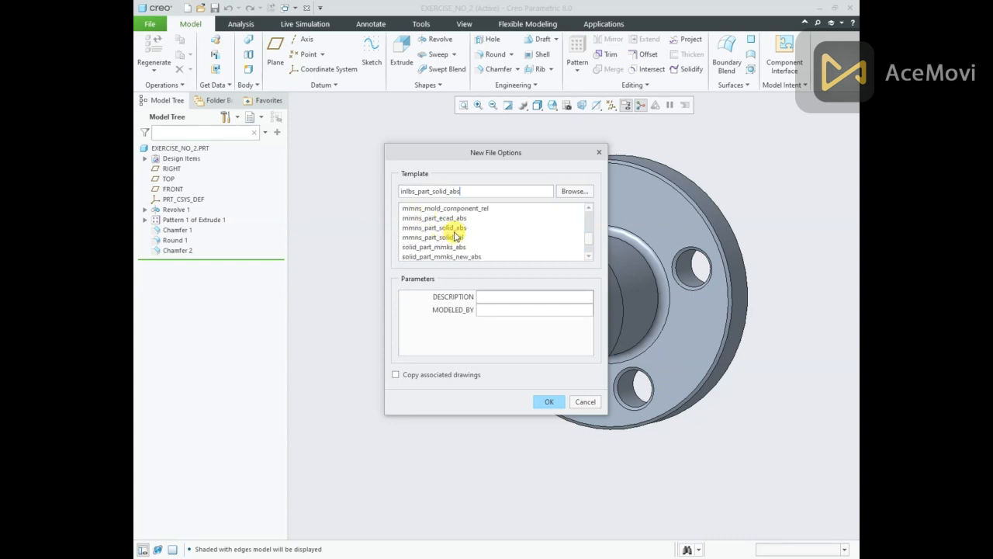
{"action": "left_click", "coordinate": [456, 229]}
{"action": "left_click", "coordinate": [549, 402]}
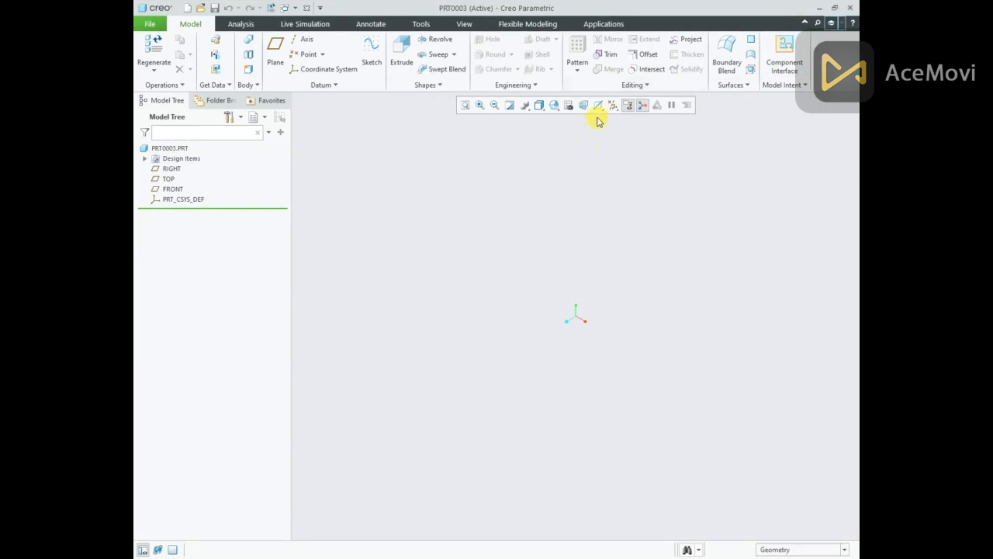
Turn on the display of all datum features and return to the new part after viewing the EXERCISE_NO_02.pdf drawing
{"action": "left_click", "coordinate": [613, 105]}
{"action": "left_click", "coordinate": [614, 120]}
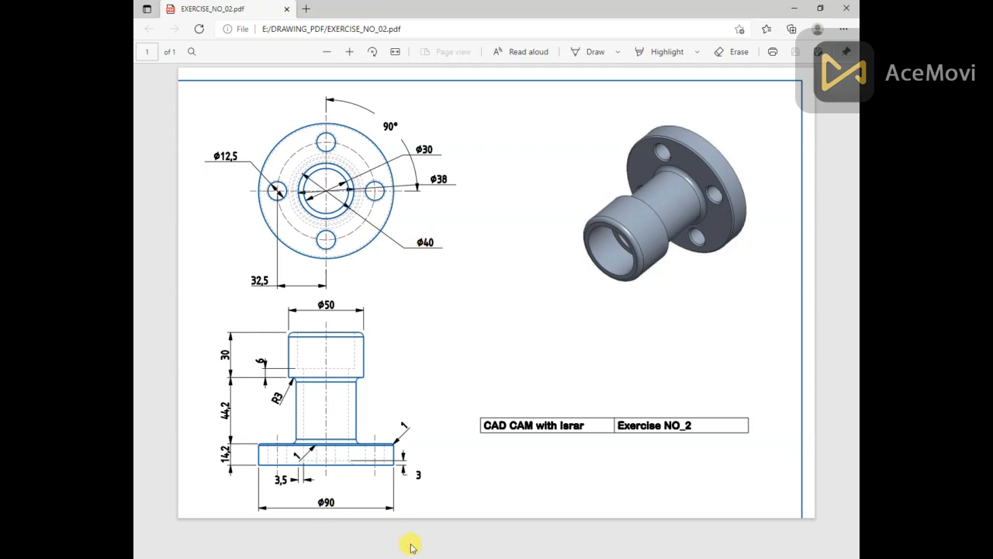
{"action": "left_click", "coordinate": [385, 558]}
{"action": "left_click", "coordinate": [343, 514]}
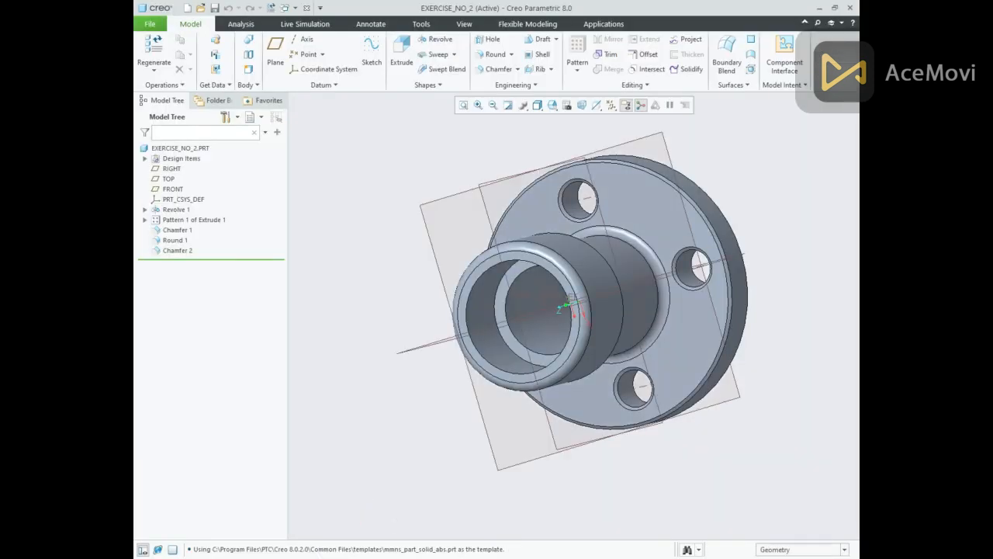
{"action": "left_click", "coordinate": [465, 509]}
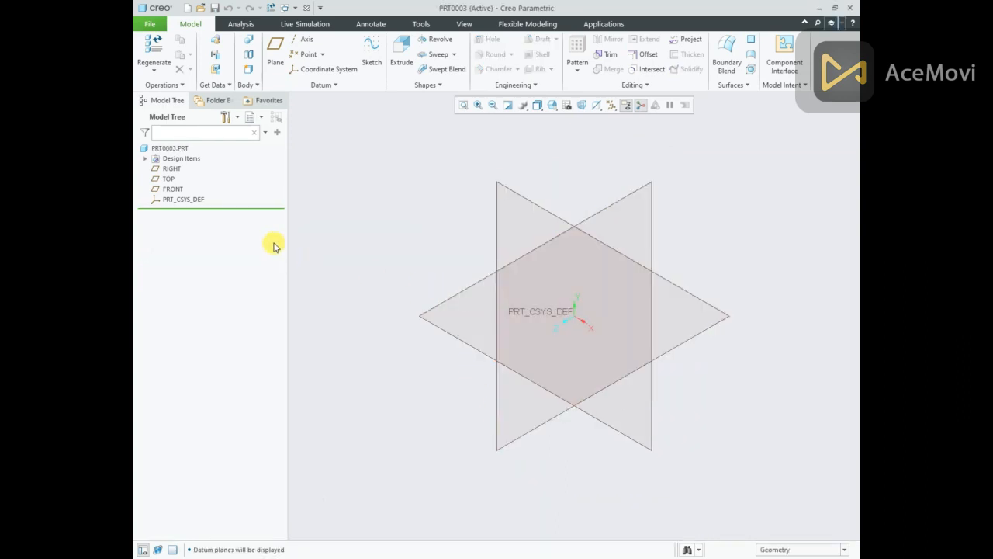
Start a Revolve sketch on the RIGHT plane and place a horizontal datum centerline through the origin as the revolution axis
{"action": "left_click", "coordinate": [172, 169]}
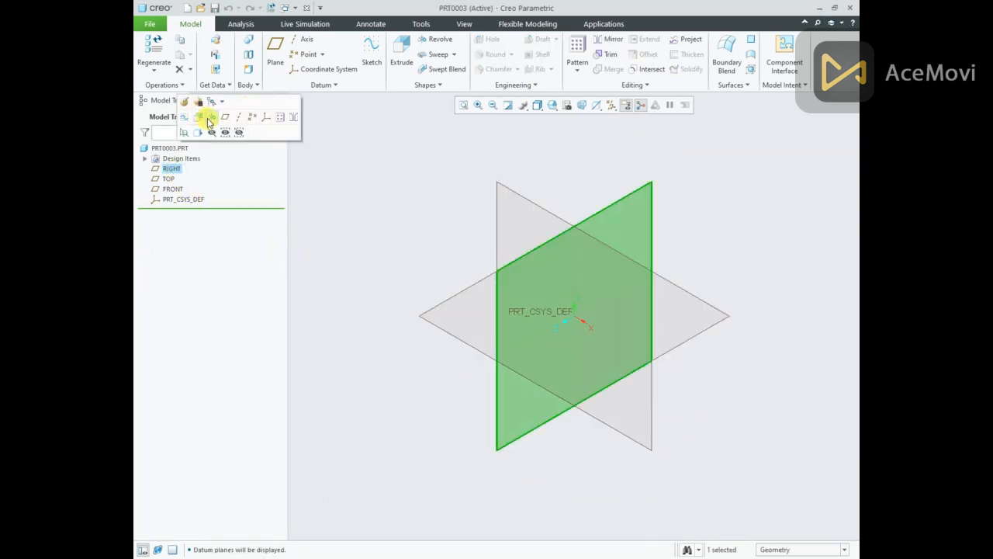
{"action": "left_click", "coordinate": [208, 120]}
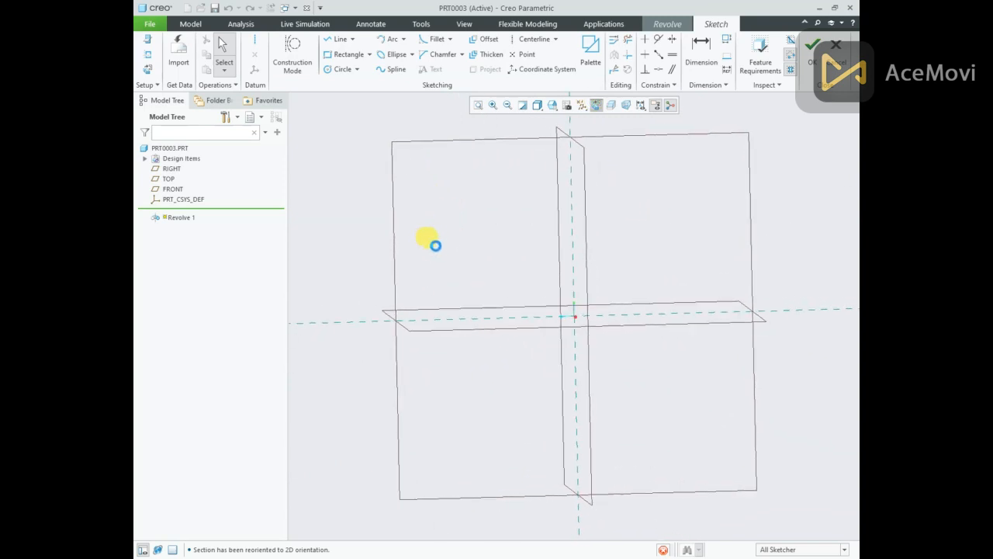
{"action": "left_click", "coordinate": [255, 39]}
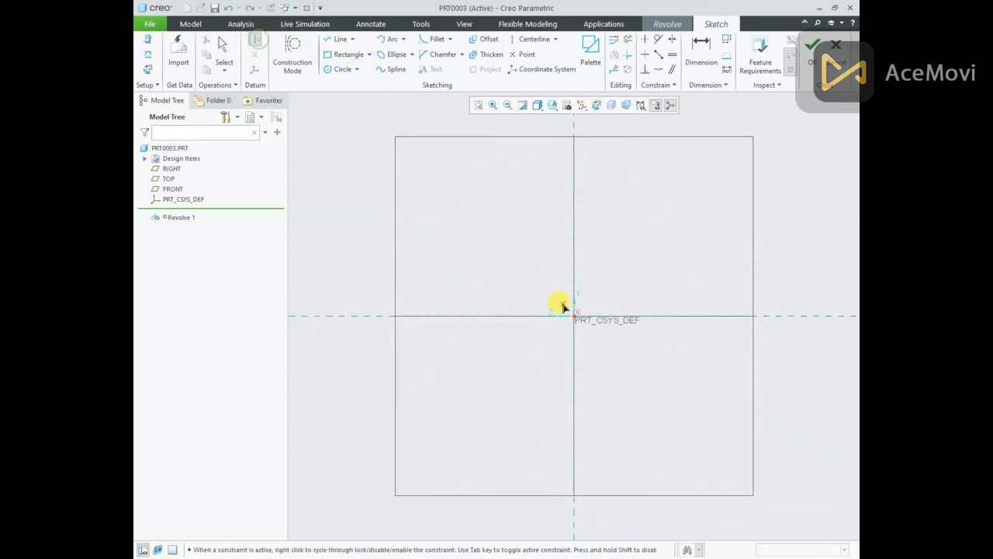
{"action": "left_click", "coordinate": [575, 319]}
{"action": "left_click", "coordinate": [614, 318]}
{"action": "middle_click", "coordinate": [605, 277]}
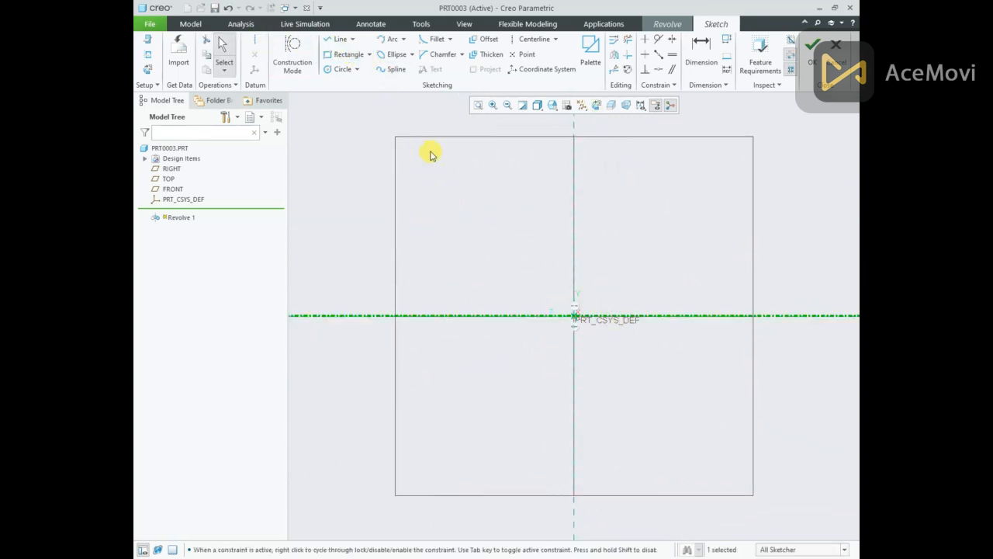
Sketch a stepped outer line chain below the axis with horizontal segments about 53, 93 and 46 mm long, joined by vertical steps
{"action": "left_click", "coordinate": [346, 45]}
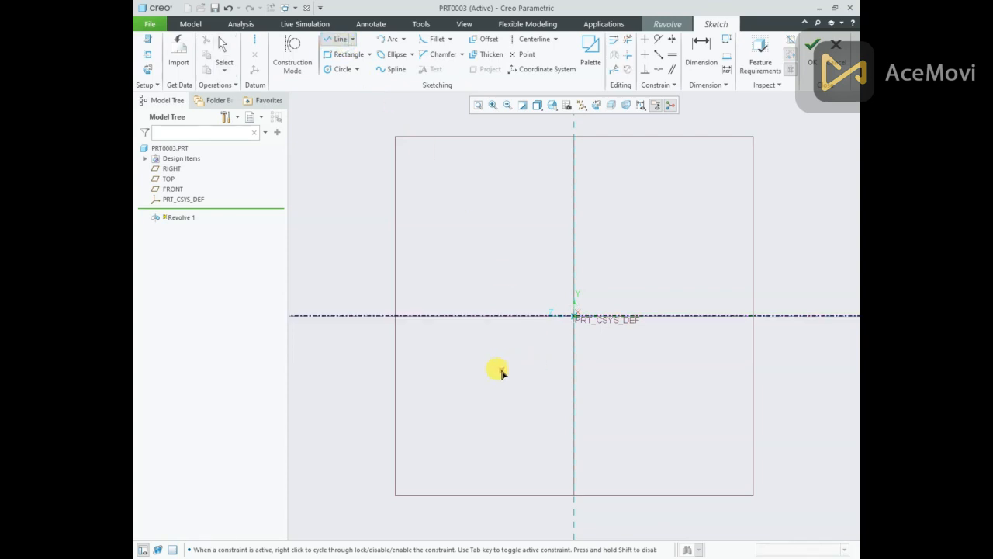
{"action": "left_click", "coordinate": [540, 366]}
{"action": "left_click", "coordinate": [540, 360]}
{"action": "left_click", "coordinate": [606, 361]}
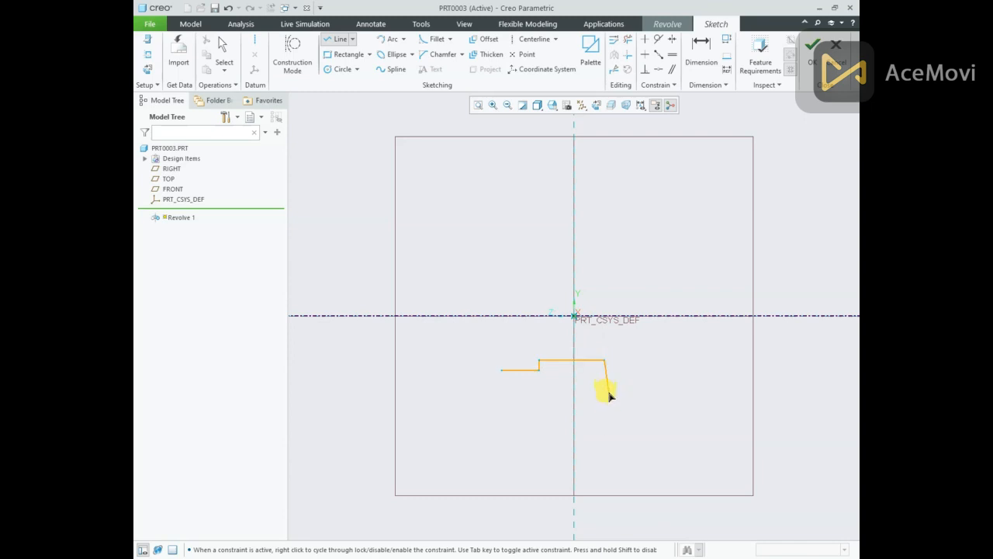
{"action": "left_click", "coordinate": [606, 417]}
{"action": "left_click", "coordinate": [637, 418]}
{"action": "middle_click", "coordinate": [658, 359]}
{"action": "scroll", "coordinate": [637, 357], "scroll_direction": "down", "scroll_amount": 2}
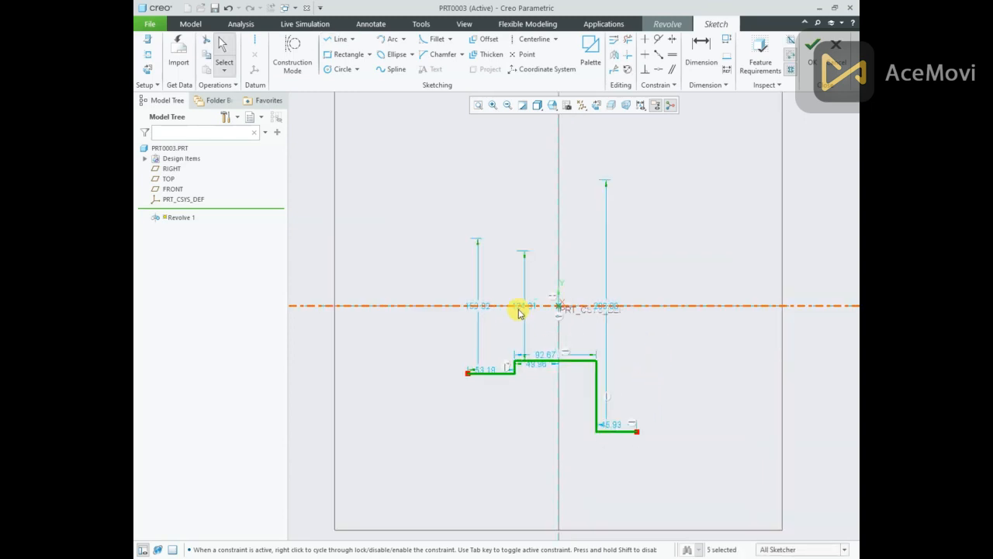
{"action": "left_click", "coordinate": [648, 359]}
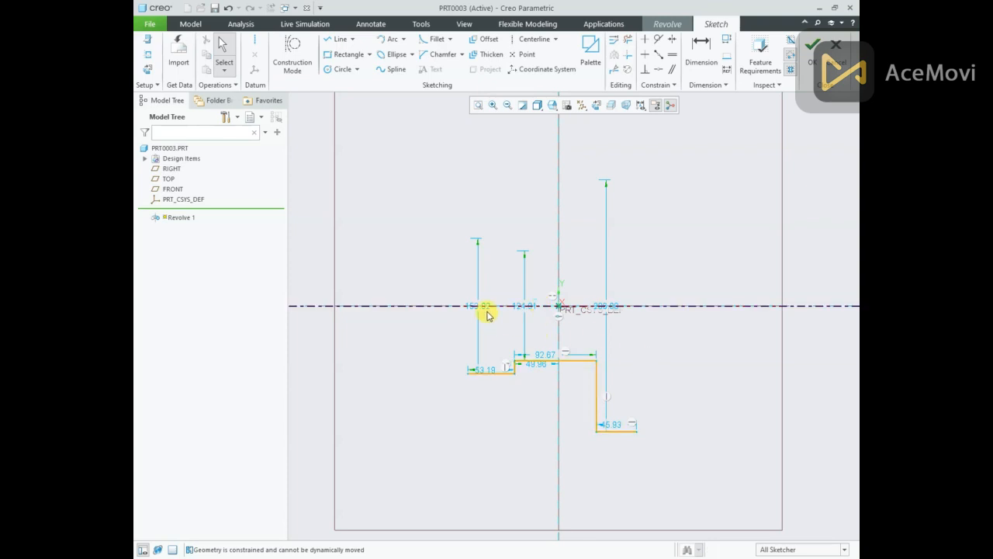
Set the outer profile's diameters to 40 mm for the middle segment, 50 mm for the collar and 90 mm for the flange
{"action": "double_click", "coordinate": [523, 309]}
{"action": "type", "text": "40"}
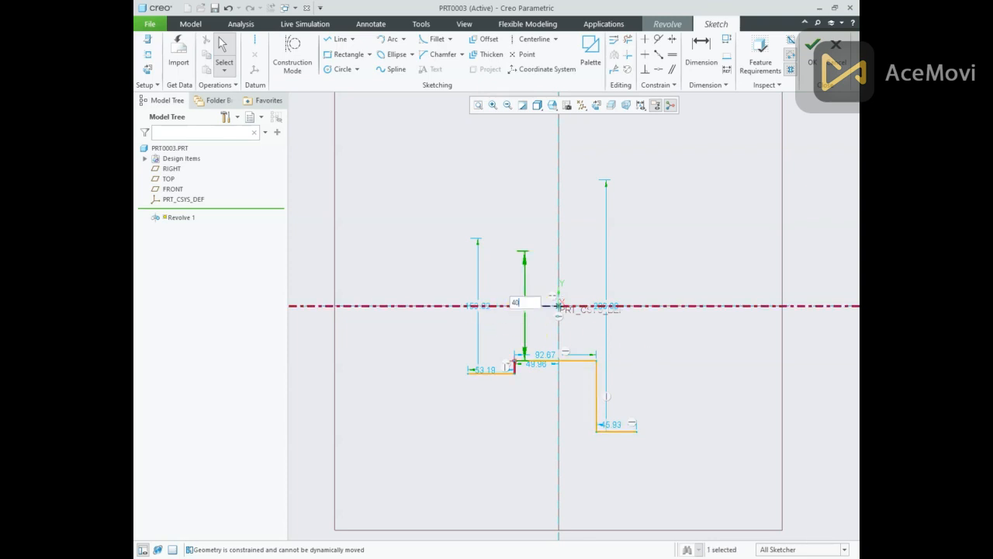
{"action": "key", "text": "Return"}
{"action": "double_click", "coordinate": [477, 310]}
{"action": "type", "text": "50"}
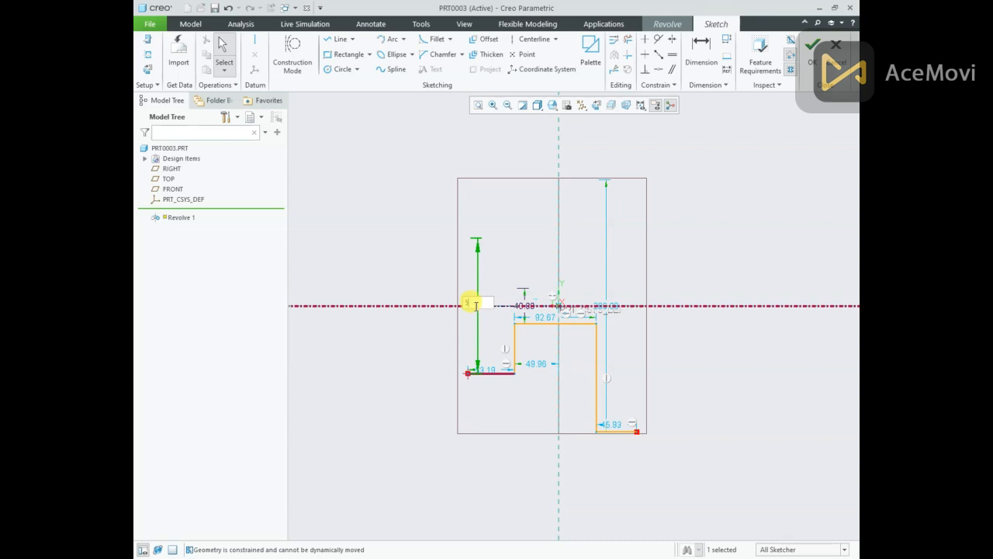
{"action": "key", "text": "Return"}
{"action": "double_click", "coordinate": [607, 307]}
{"action": "type", "text": "88"}
{"action": "key", "text": "Return"}
{"action": "left_click", "coordinate": [555, 365]}
Try to make the two corner vertices of the stepped profile symmetric about the vertical reference
{"action": "left_click", "coordinate": [672, 40]}
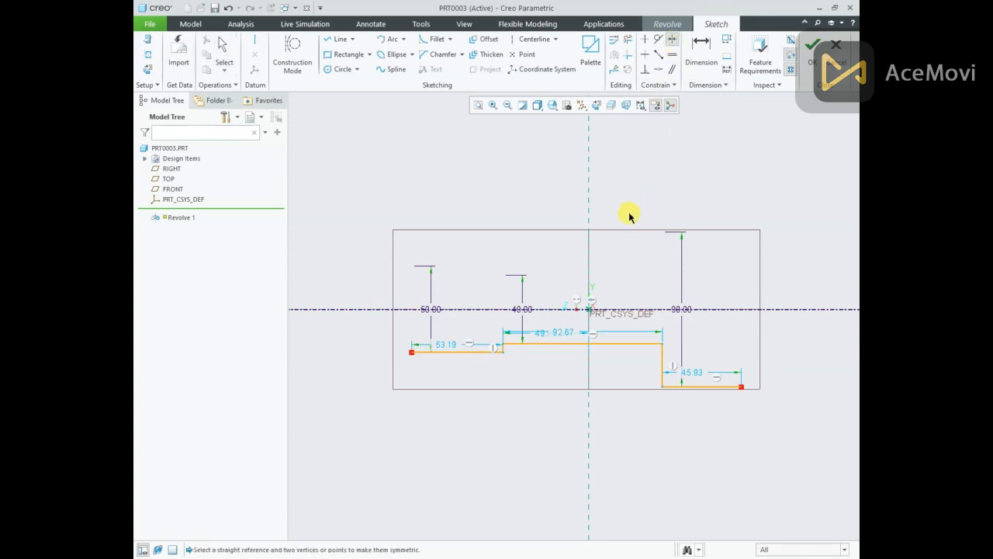
{"action": "left_click", "coordinate": [503, 353]}
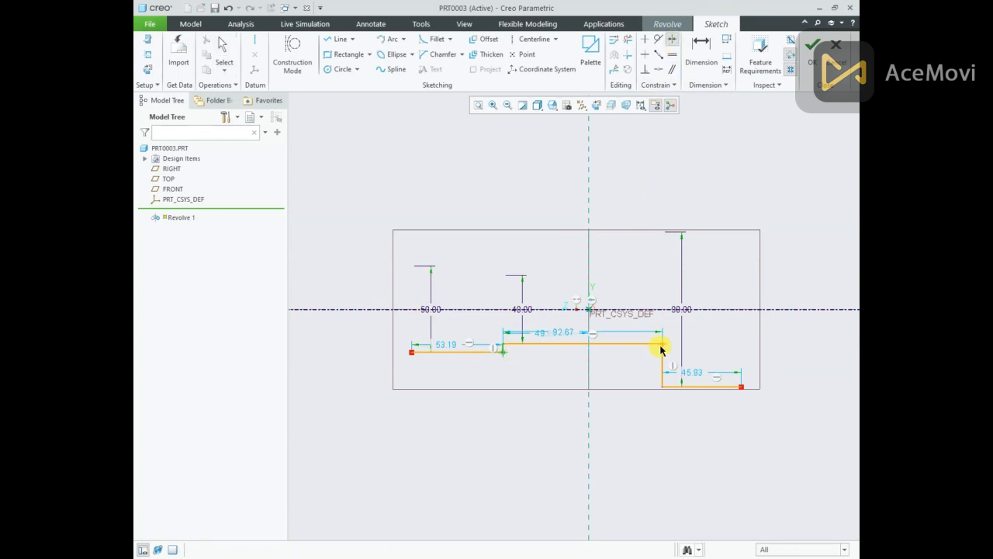
{"action": "left_click", "coordinate": [590, 374]}
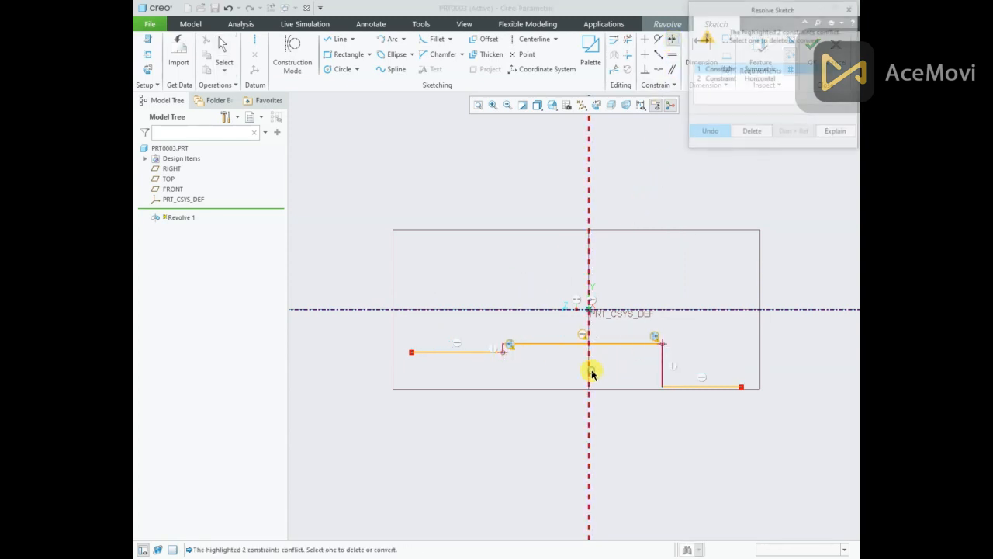
{"action": "left_click", "coordinate": [709, 131]}
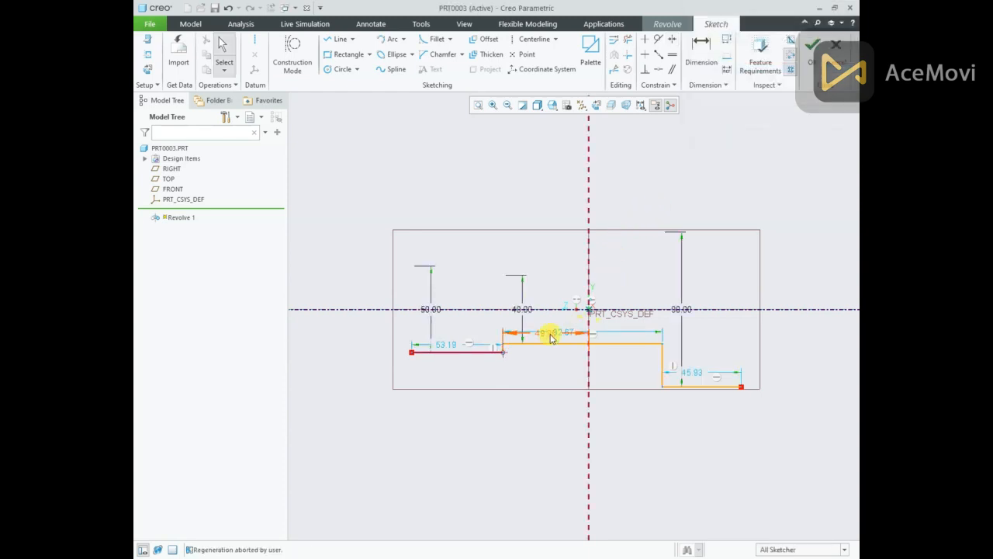
Move the three horizontal length dimensions below the stepped profile
{"action": "left_click_drag", "start_coordinate": [446, 344], "coordinate": [443, 393]}
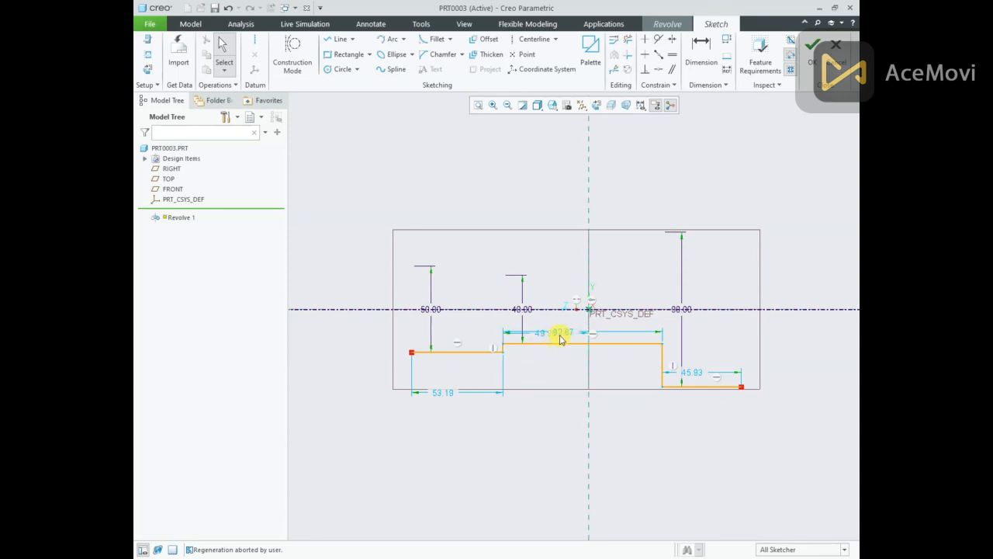
{"action": "left_click_drag", "start_coordinate": [566, 333], "coordinate": [565, 394]}
{"action": "left_click_drag", "start_coordinate": [701, 371], "coordinate": [696, 418]}
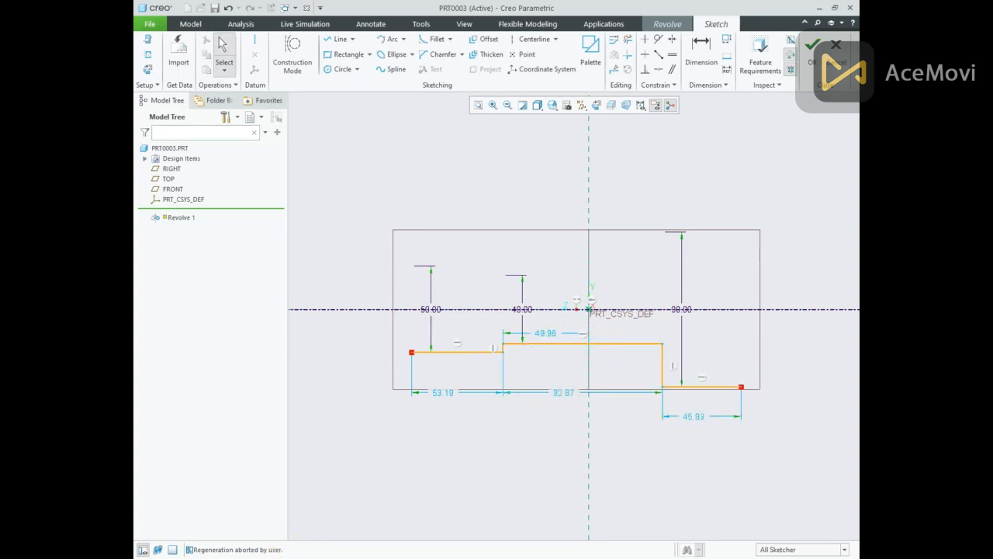
Check the segment lengths in the PDF drawing and set the 50 mm diameter collar's length to 30 mm
{"action": "key", "text": "alt+Tab"}
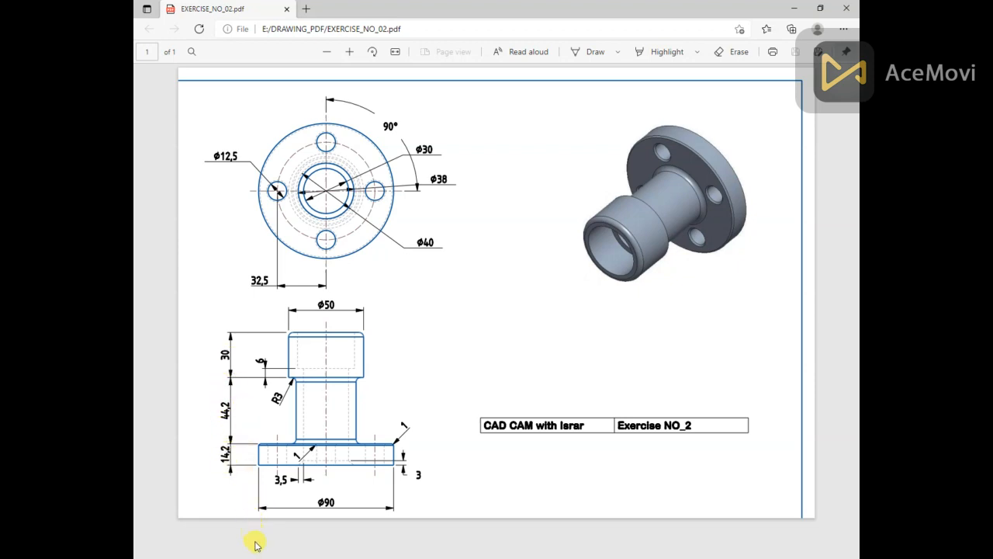
{"action": "key", "text": "alt+Tab"}
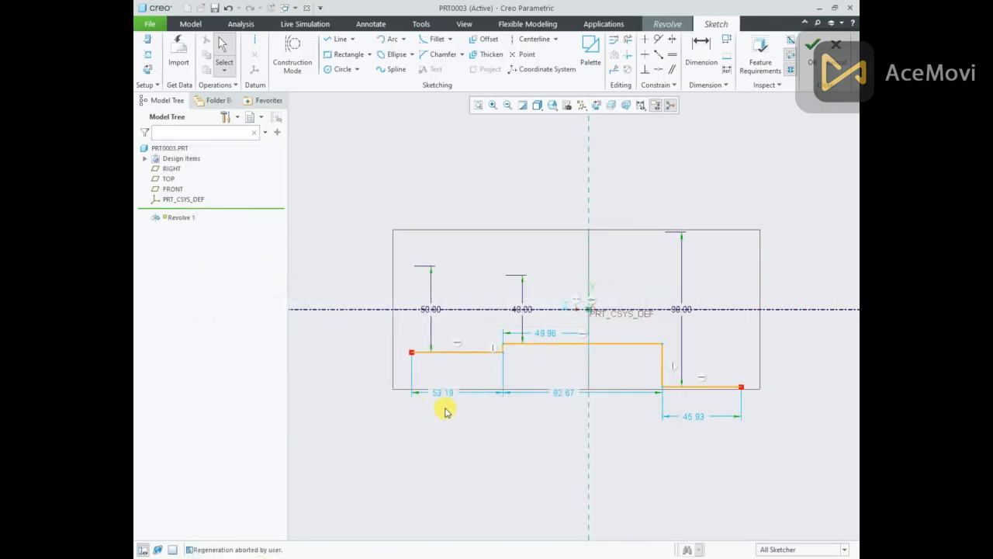
{"action": "double_click", "coordinate": [447, 395]}
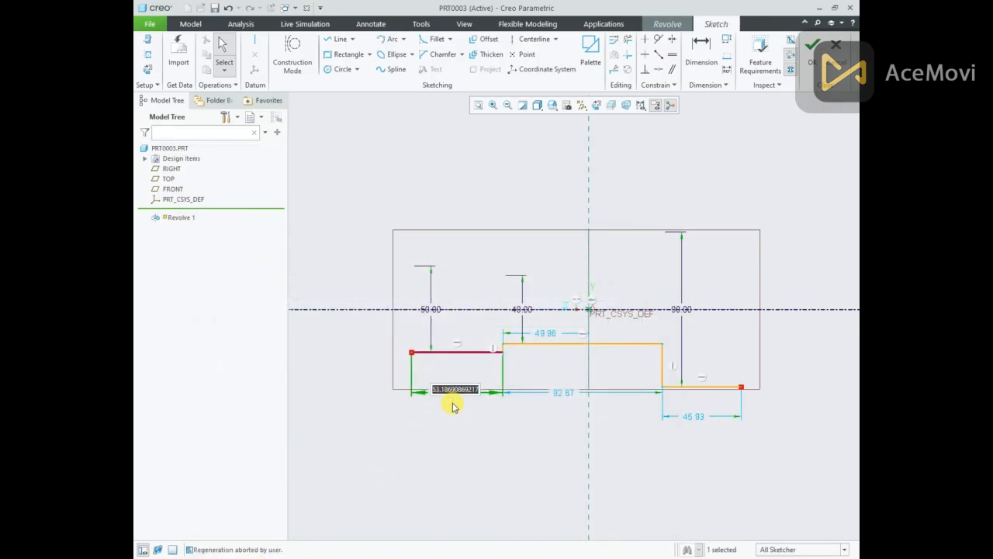
{"action": "left_click", "coordinate": [486, 433]}
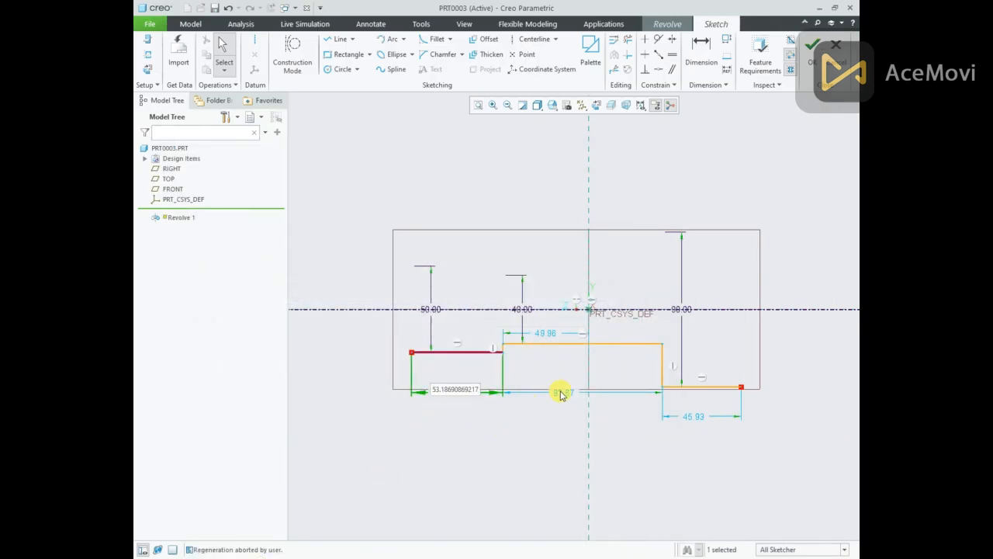
{"action": "left_click_drag", "start_coordinate": [474, 388], "coordinate": [446, 388]}
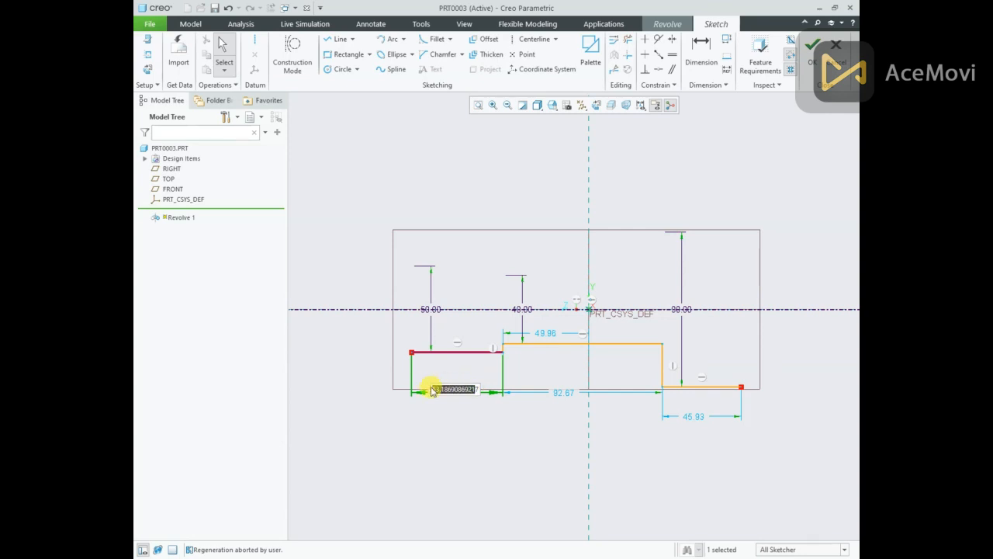
{"action": "key", "text": "ctrl+a"}
{"action": "type", "text": "30"}
{"action": "key", "text": "Return"}
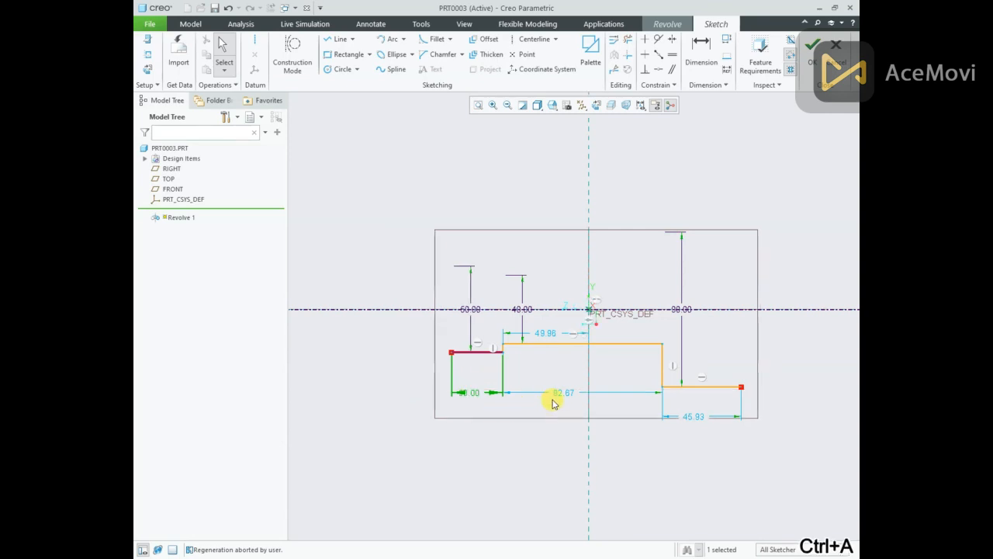
Set the middle segment's length to 44.2 mm and the flange segment's length to 14.2 mm
{"action": "double_click", "coordinate": [562, 394]}
{"action": "type", "text": "44"}
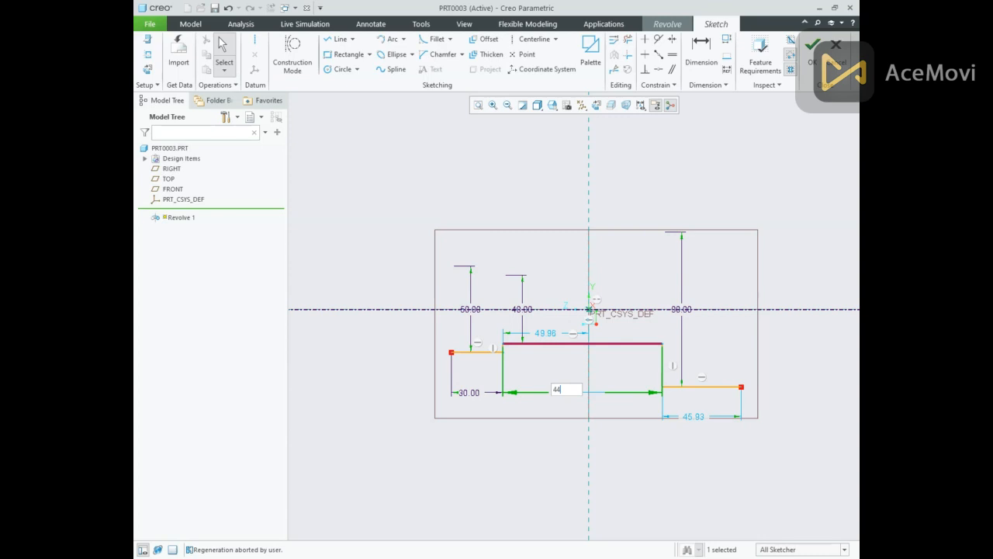
{"action": "type", "text": ".2"}
{"action": "key", "text": "Return"}
{"action": "double_click", "coordinate": [620, 419]}
{"action": "type", "text": "14.2"}
{"action": "key", "text": "Return"}
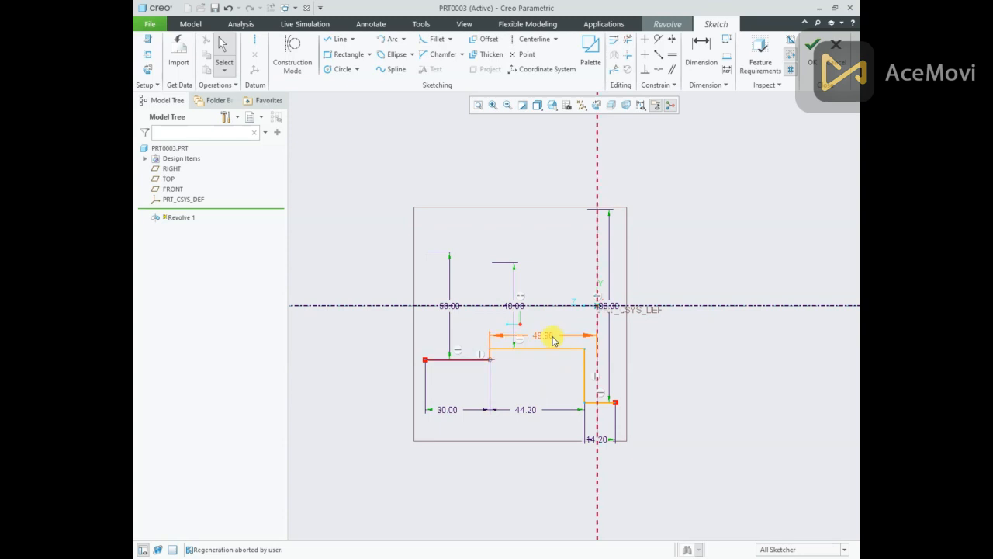
Move the three diameter dimensions outside the profile and the horizontal offset dimension just below the middle segment
{"action": "scroll", "coordinate": [545, 369], "scroll_direction": "up", "scroll_amount": 2}
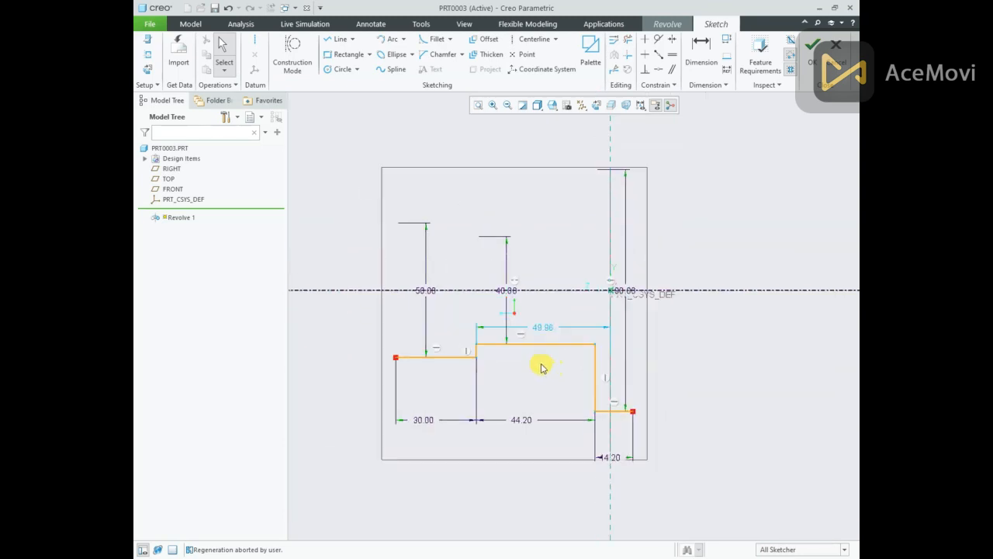
{"action": "left_click_drag", "start_coordinate": [425, 290], "coordinate": [315, 296]}
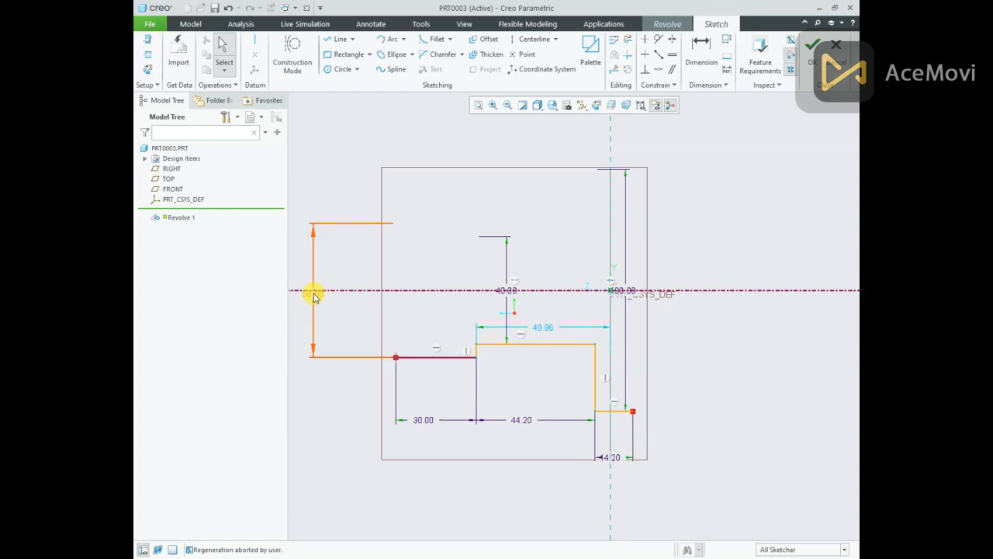
{"action": "left_click_drag", "start_coordinate": [500, 291], "coordinate": [352, 300]}
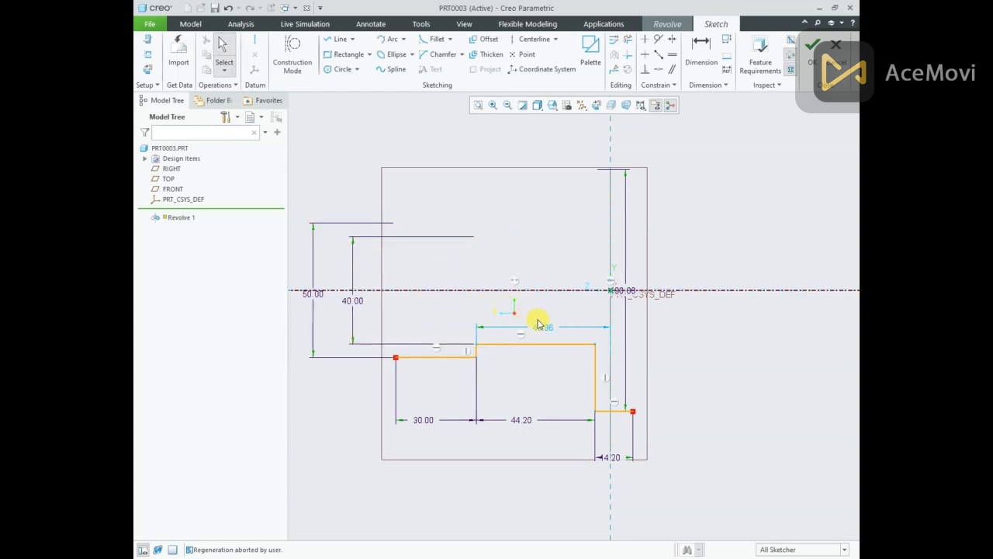
{"action": "left_click_drag", "start_coordinate": [543, 327], "coordinate": [548, 362]}
{"action": "left_click_drag", "start_coordinate": [622, 295], "coordinate": [724, 295]}
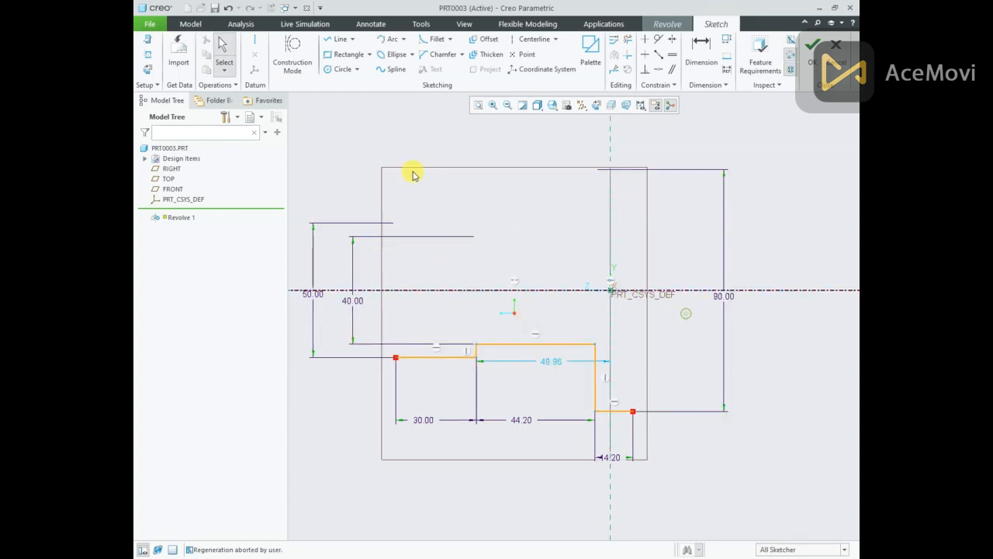
Sketch the stepped bore line chain from the collar's open end to in line with the flange end, with the first bore about 22.5 mm long
{"action": "left_click", "coordinate": [339, 40]}
{"action": "left_click", "coordinate": [395, 336]}
{"action": "left_click", "coordinate": [456, 336]}
{"action": "left_click", "coordinate": [457, 316]}
{"action": "left_click", "coordinate": [634, 319]}
{"action": "middle_click", "coordinate": [691, 308]}
{"action": "middle_click", "coordinate": [689, 308]}
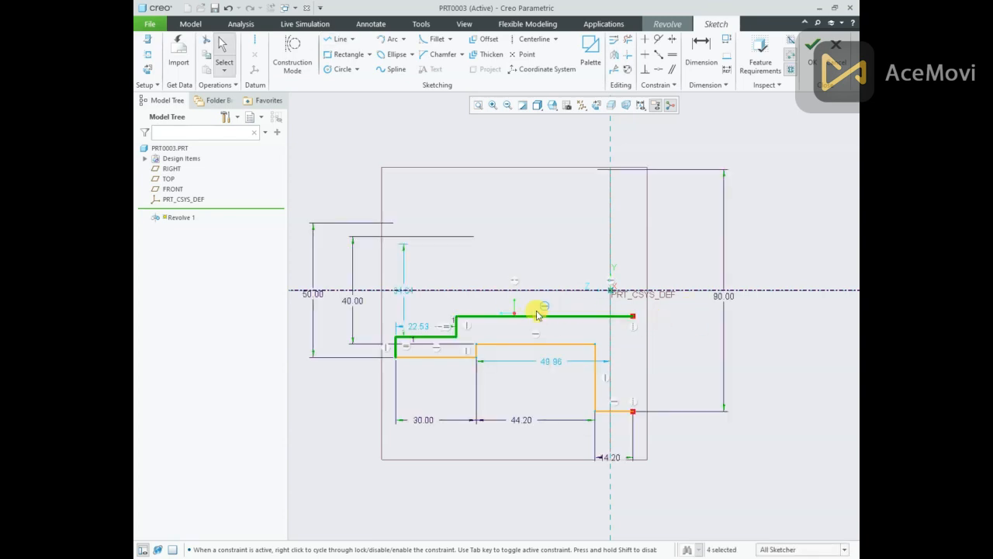
Set the first bore's diameter to 38 mm and check the bore dimensions in the PDF drawing
{"action": "scroll", "coordinate": [404, 291], "scroll_direction": "down", "scroll_amount": 2}
{"action": "double_click", "coordinate": [404, 292]}
{"action": "type", "text": "30"}
{"action": "key", "text": "Return"}
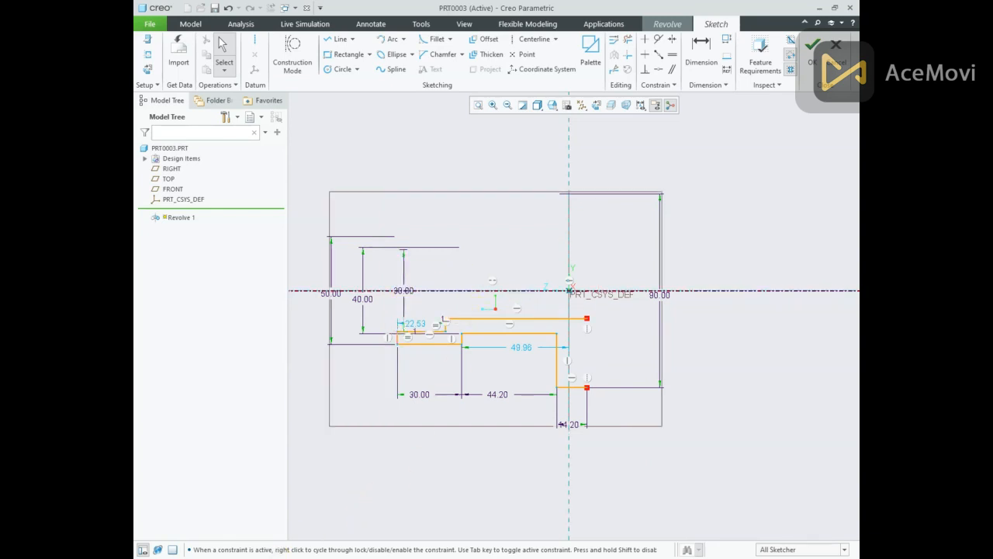
{"action": "left_click", "coordinate": [257, 556]}
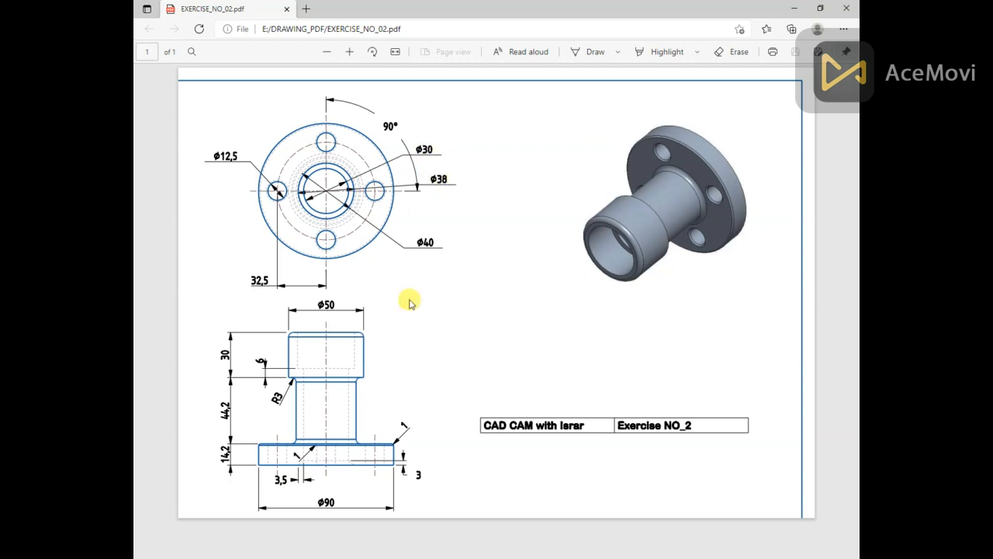
{"action": "left_click", "coordinate": [292, 556]}
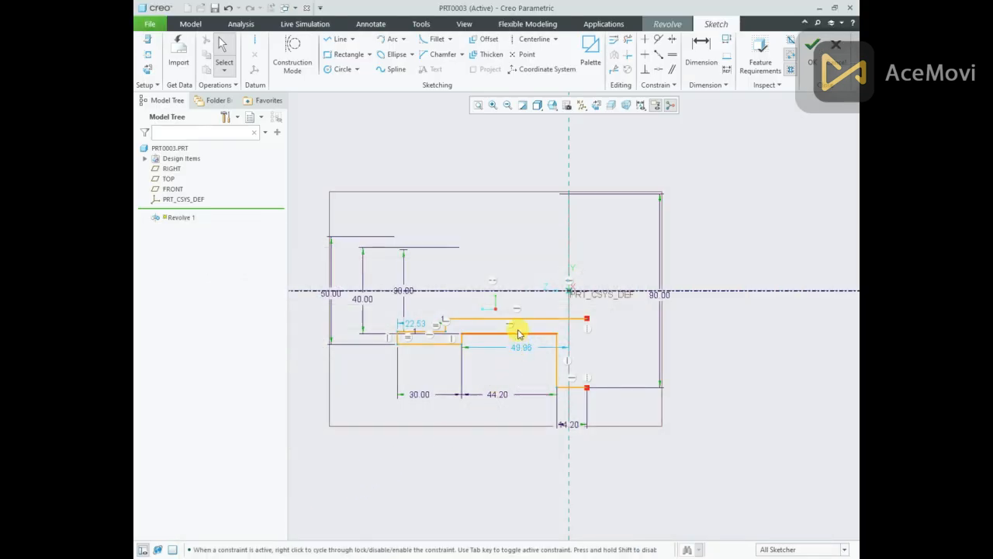
Try to dimension the long bore line's distance from the centerline
{"action": "left_click", "coordinate": [696, 42]}
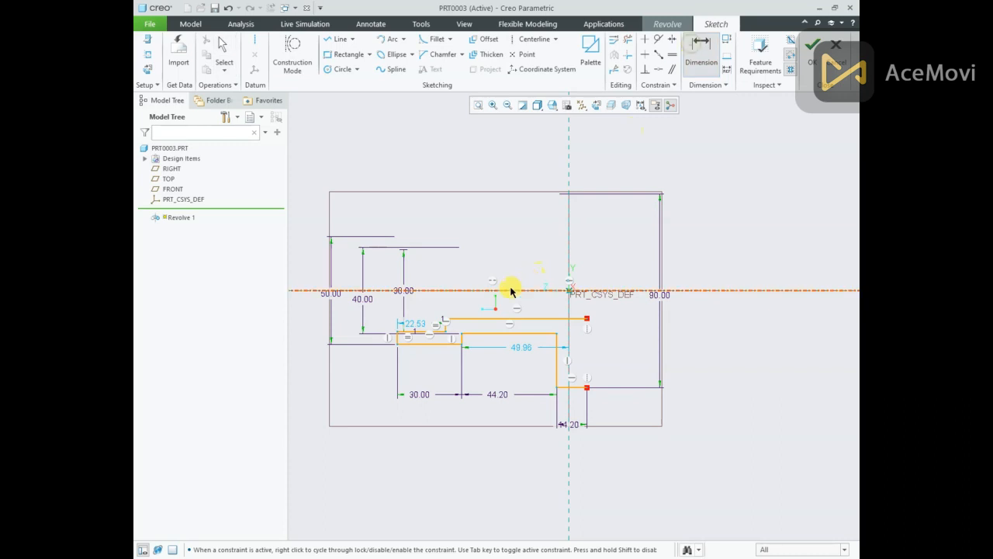
{"action": "left_click", "coordinate": [511, 291]}
{"action": "left_click", "coordinate": [515, 318]}
{"action": "middle_click", "coordinate": [541, 295]}
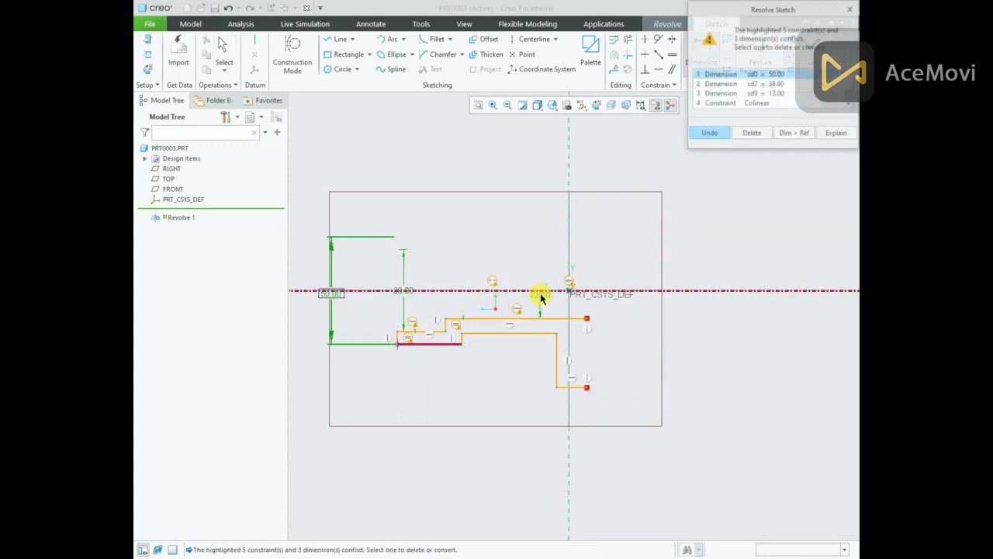
{"action": "left_click", "coordinate": [715, 134]}
Dimension the horizontal distance between the bore step and the collar's inner end as 6 mm
{"action": "scroll", "coordinate": [472, 332], "scroll_direction": "down", "scroll_amount": 3}
{"action": "scroll", "coordinate": [570, 334], "scroll_direction": "up", "scroll_amount": 1}
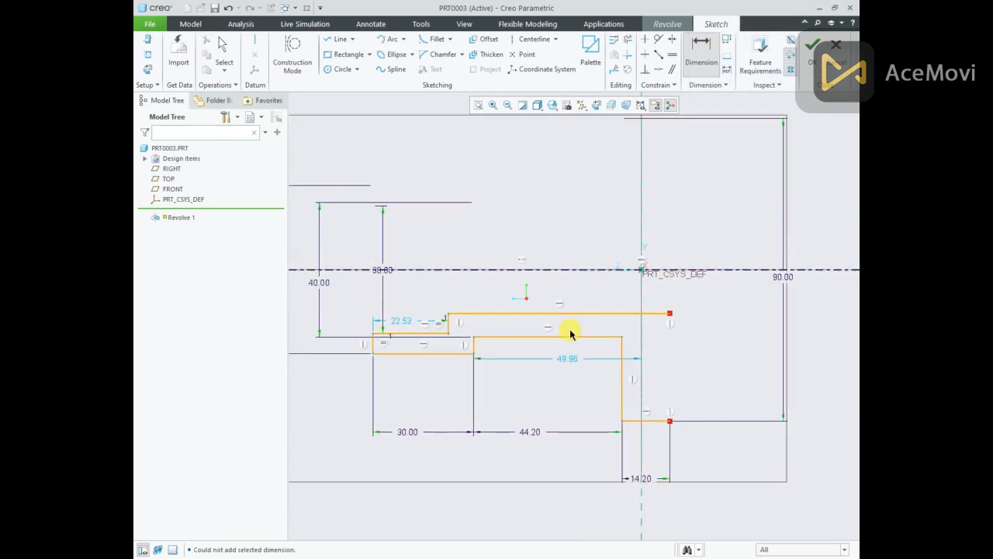
{"action": "left_click", "coordinate": [473, 338]}
{"action": "middle_click", "coordinate": [467, 286]}
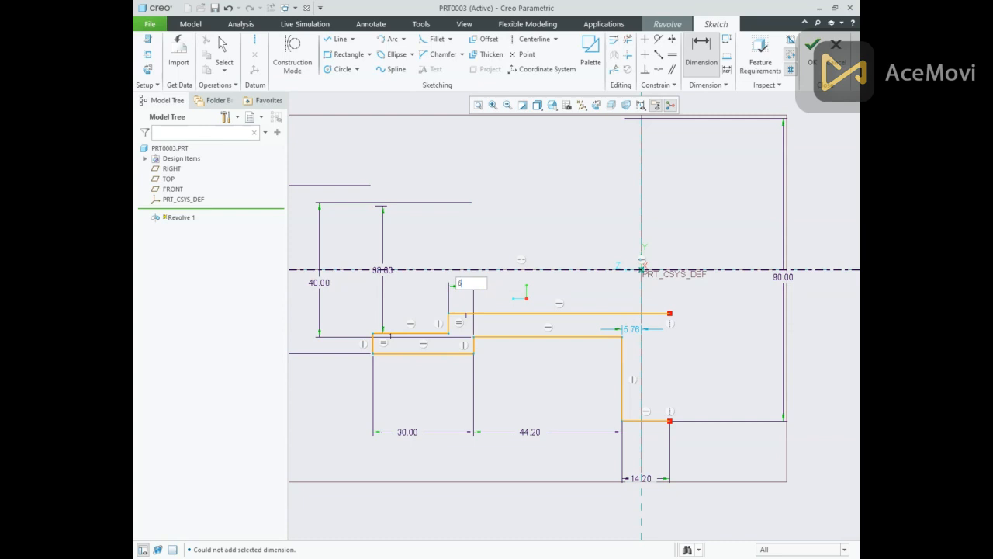
{"action": "type", "text": "6.0"}
{"action": "key", "text": "Return"}
{"action": "scroll", "coordinate": [611, 282], "scroll_direction": "up", "scroll_amount": 1}
{"action": "scroll", "coordinate": [591, 292], "scroll_direction": "down", "scroll_amount": 1}
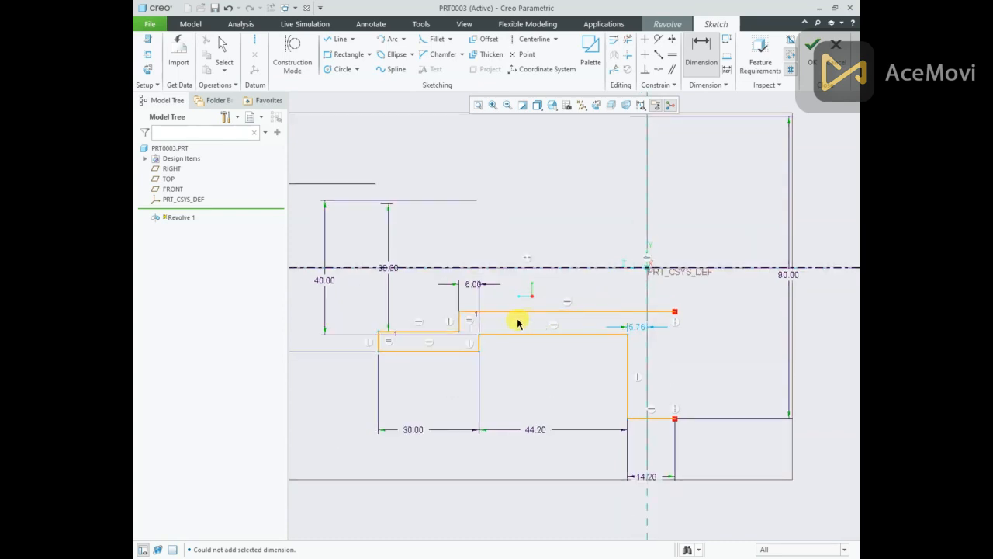
Delete the equal-length constraint on the short vertical line of the bore step
{"action": "middle_click", "coordinate": [476, 324]}
{"action": "left_click", "coordinate": [472, 322]}
{"action": "right_click", "coordinate": [475, 324]}
{"action": "left_click", "coordinate": [492, 360]}
Set the long bore's diameter to 30 mm and move its dimension along the bore, clear of the 6 mm dimension
{"action": "double_click", "coordinate": [467, 267]}
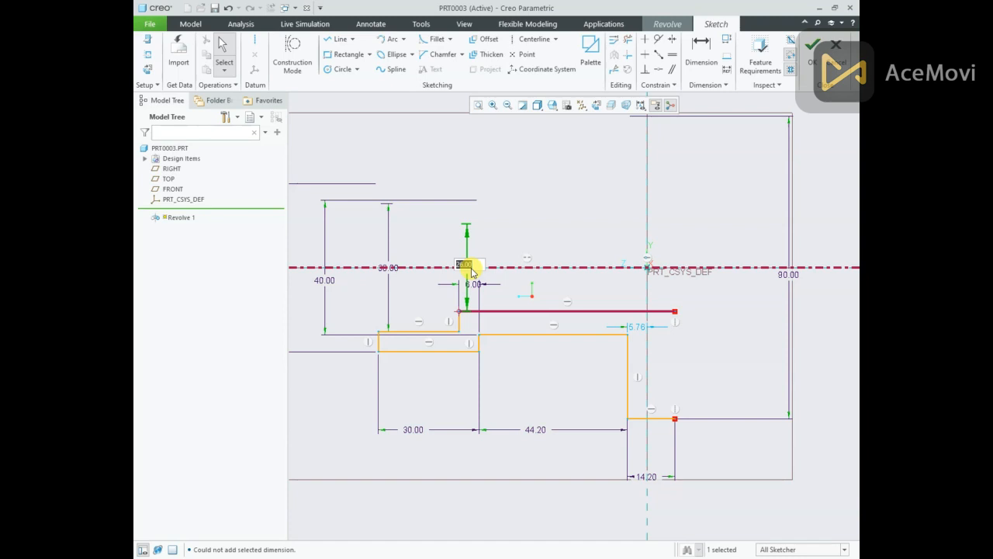
{"action": "type", "text": "30"}
{"action": "key", "text": "Return"}
{"action": "left_click", "coordinate": [534, 249]}
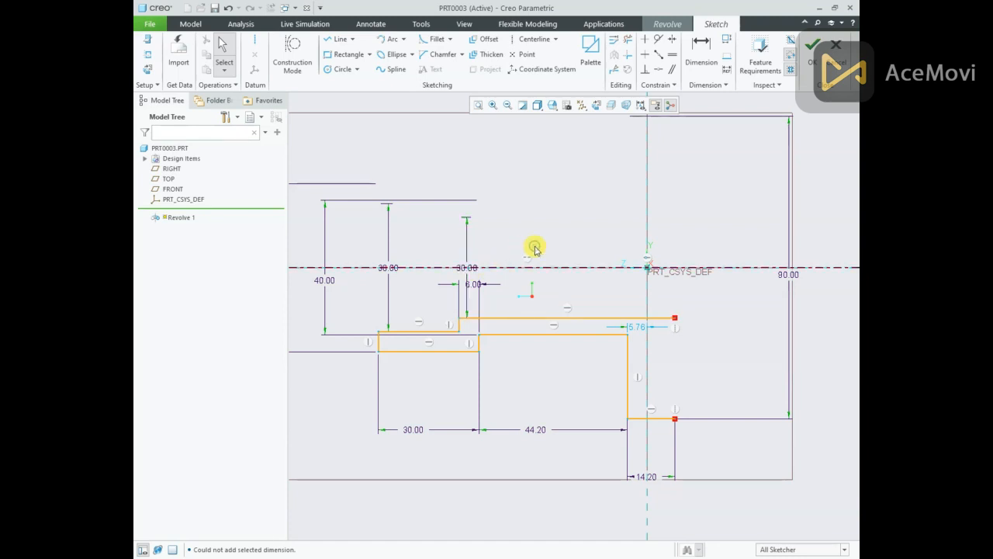
{"action": "left_click_drag", "start_coordinate": [468, 269], "coordinate": [549, 278]}
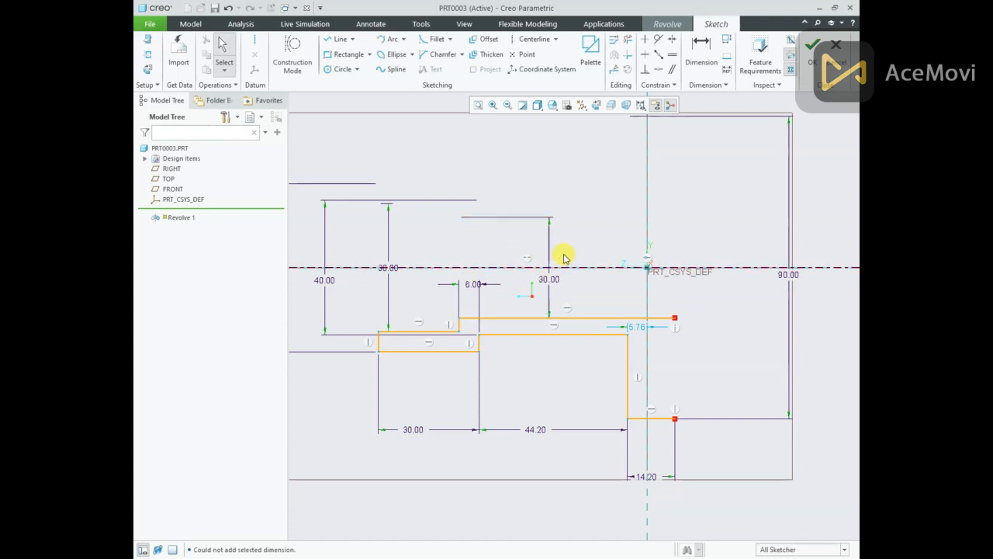
{"action": "scroll", "coordinate": [532, 308], "scroll_direction": "down", "scroll_amount": 1}
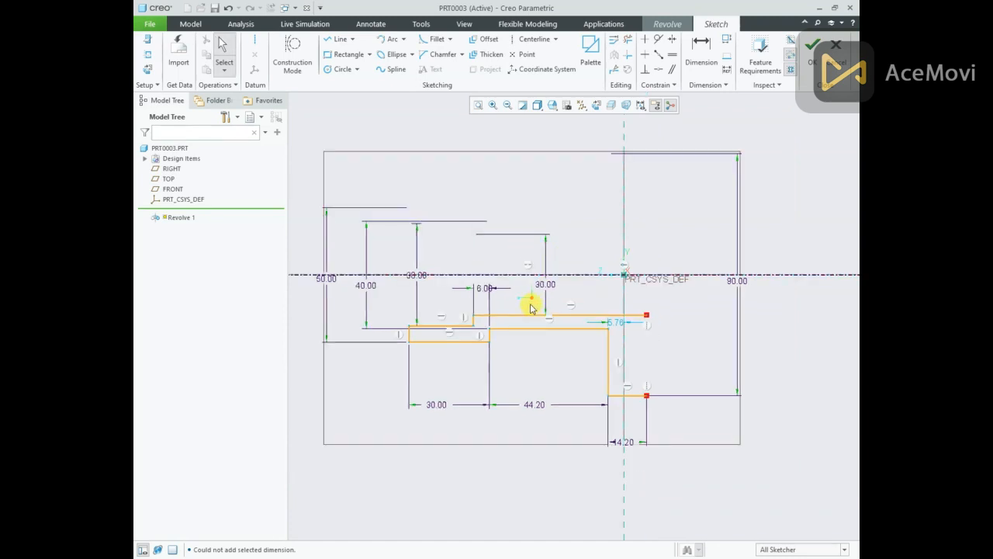
Close the profile with a vertical line between the bore's end and the flange's outer corner
{"action": "left_click", "coordinate": [339, 39]}
{"action": "left_click", "coordinate": [648, 316]}
{"action": "left_click", "coordinate": [646, 396]}
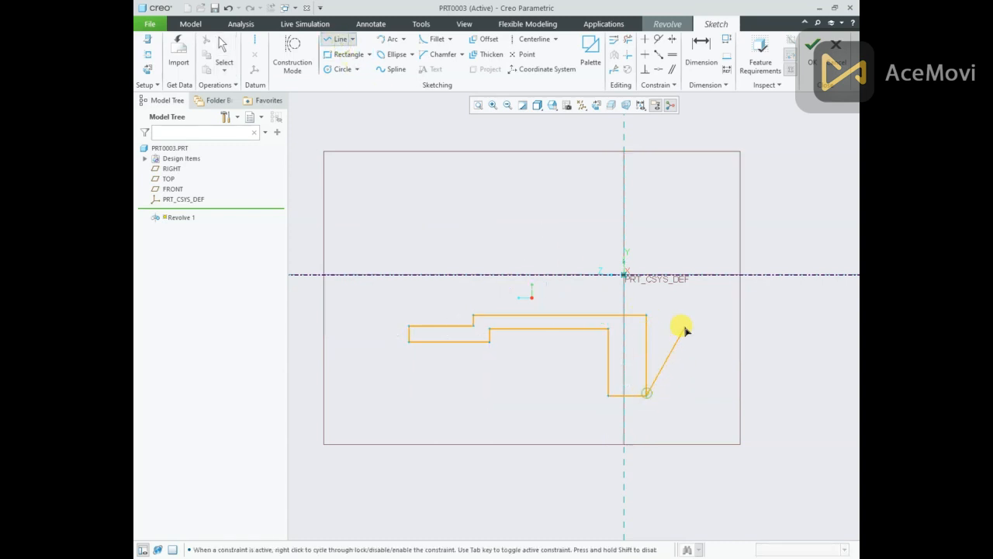
{"action": "middle_click", "coordinate": [685, 328]}
{"action": "scroll", "coordinate": [578, 338], "scroll_direction": "up", "scroll_amount": 1}
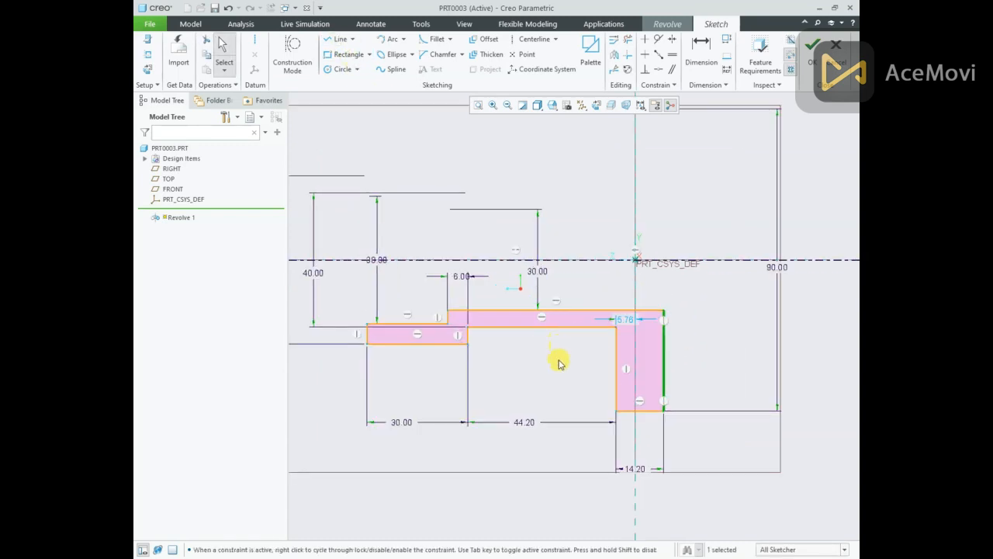
{"action": "scroll", "coordinate": [558, 371], "scroll_direction": "down", "scroll_amount": 1}
{"action": "scroll", "coordinate": [550, 376], "scroll_direction": "up", "scroll_amount": 1}
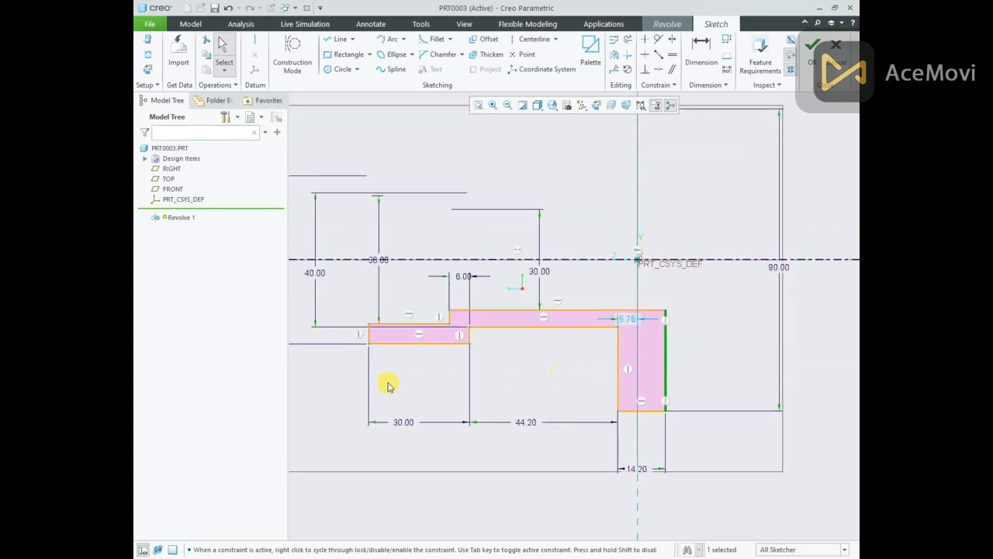
{"action": "scroll", "coordinate": [439, 339], "scroll_direction": "down", "scroll_amount": 1}
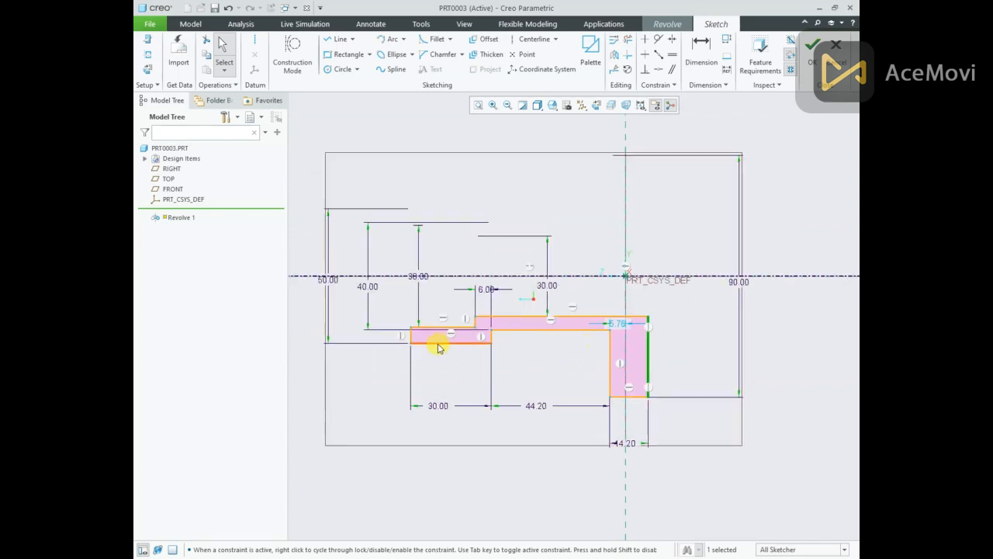
{"action": "scroll", "coordinate": [465, 326], "scroll_direction": "up", "scroll_amount": 1}
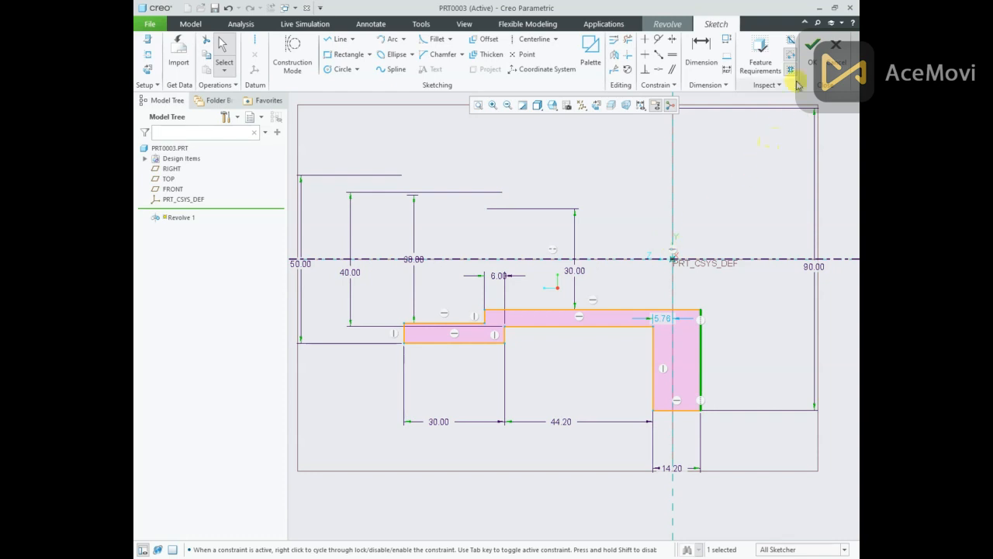
Finish the profile sketch and complete the solid Revolve through 360° about the internal centerline
{"action": "left_click", "coordinate": [812, 45]}
{"action": "middle_click_drag", "start_coordinate": [703, 244], "coordinate": [692, 185]}
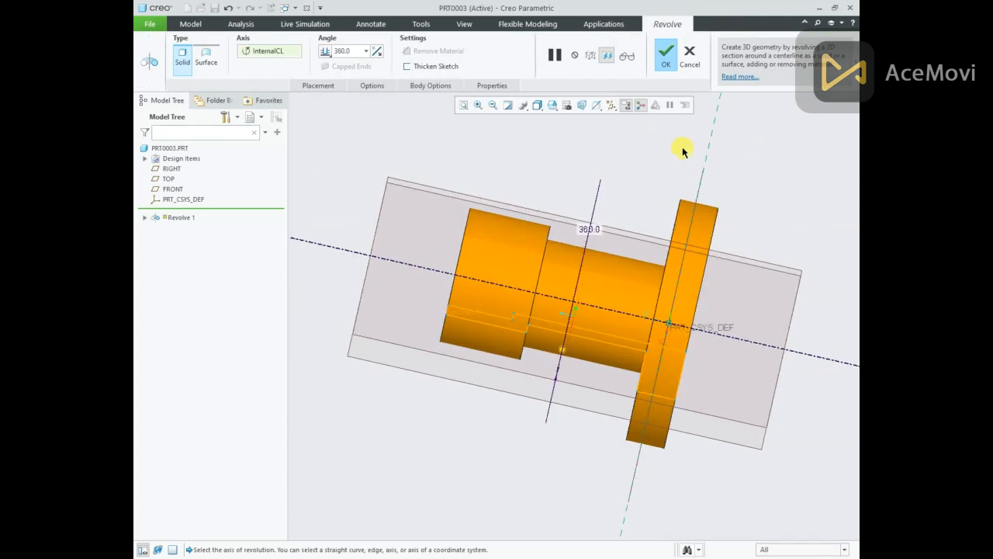
{"action": "left_click", "coordinate": [664, 68]}
{"action": "middle_click_drag", "start_coordinate": [760, 212], "coordinate": [651, 326]}
{"action": "left_click", "coordinate": [373, 217]}
{"action": "middle_click_drag", "start_coordinate": [372, 217], "coordinate": [312, 228]}
Start an Extrude sketch on the flange's end face in 2D orientation and check the flange hole dimensions in the PDF drawing
{"action": "left_click", "coordinate": [639, 184]}
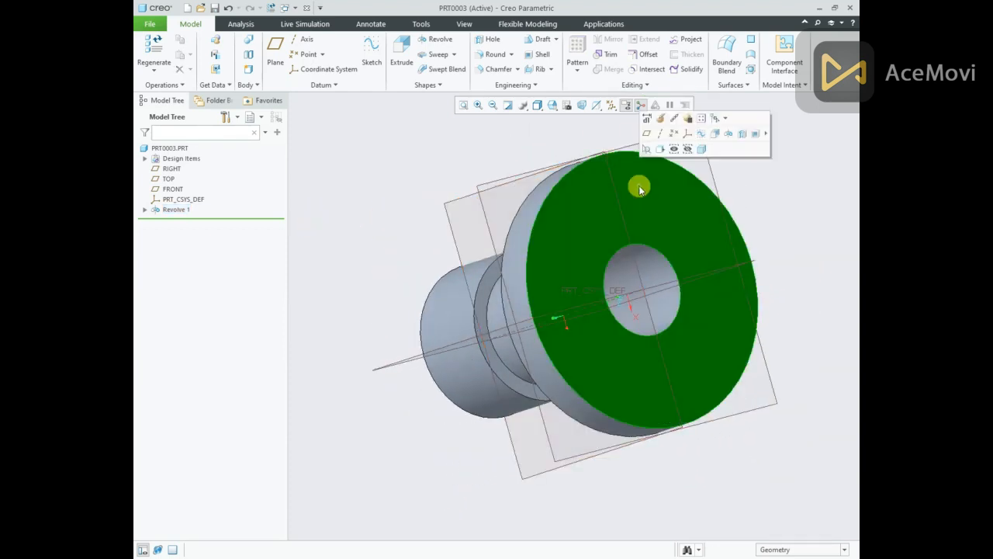
{"action": "left_click", "coordinate": [715, 135]}
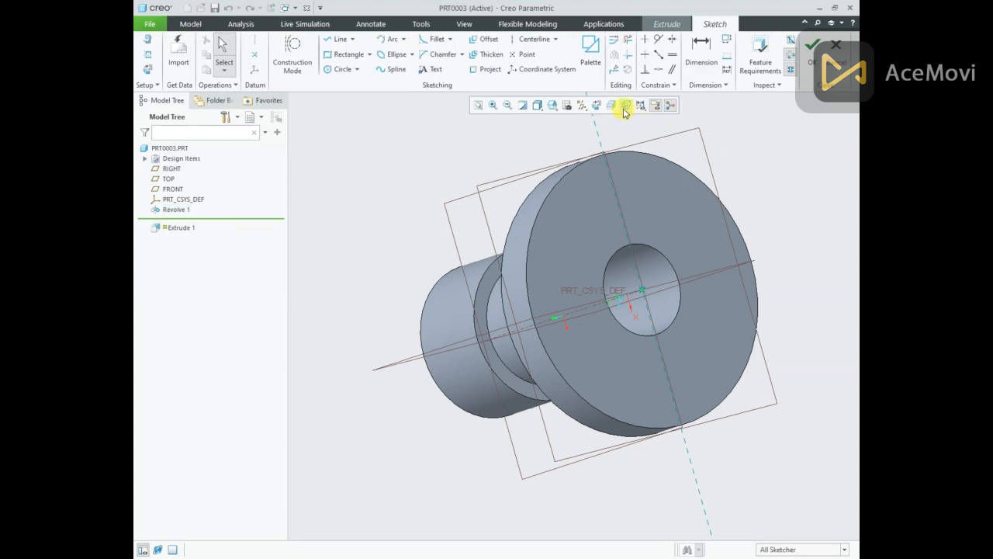
{"action": "left_click", "coordinate": [596, 105]}
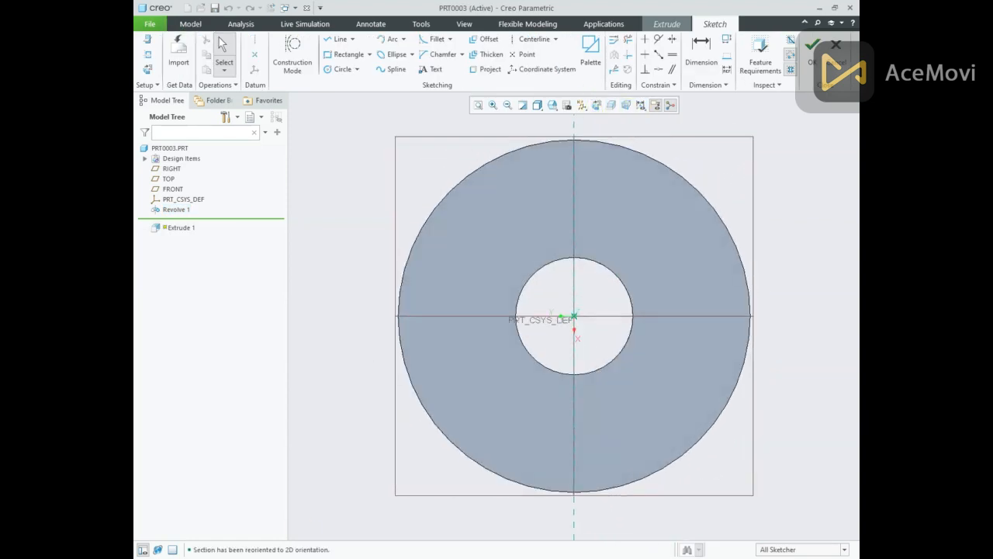
{"action": "key", "text": "alt+Tab"}
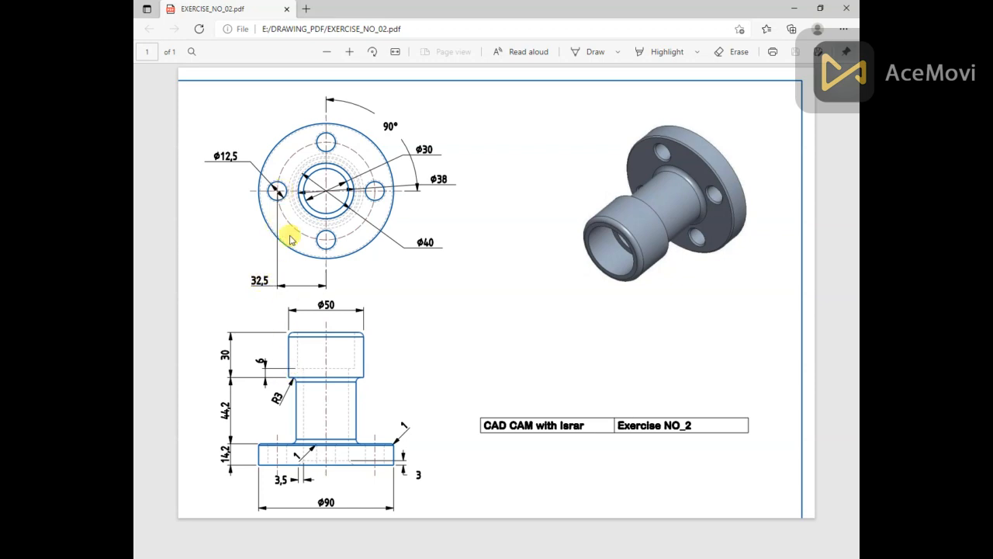
{"action": "left_click", "coordinate": [264, 557]}
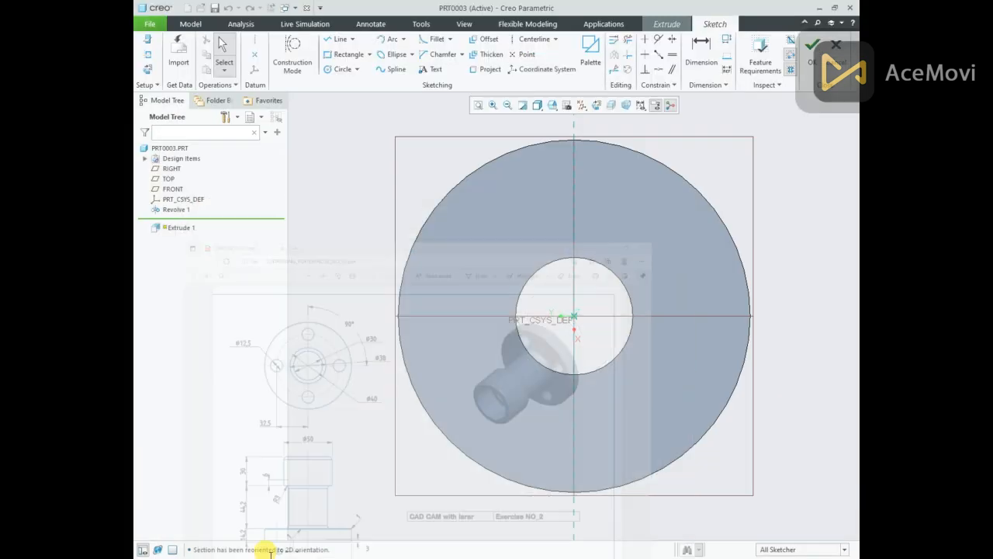
Sketch a 12.5 mm diameter circle on the vertical reference, with its centre 32.5 mm above the flange centre
{"action": "left_click", "coordinate": [326, 69]}
{"action": "left_click", "coordinate": [575, 193]}
{"action": "left_click", "coordinate": [594, 198]}
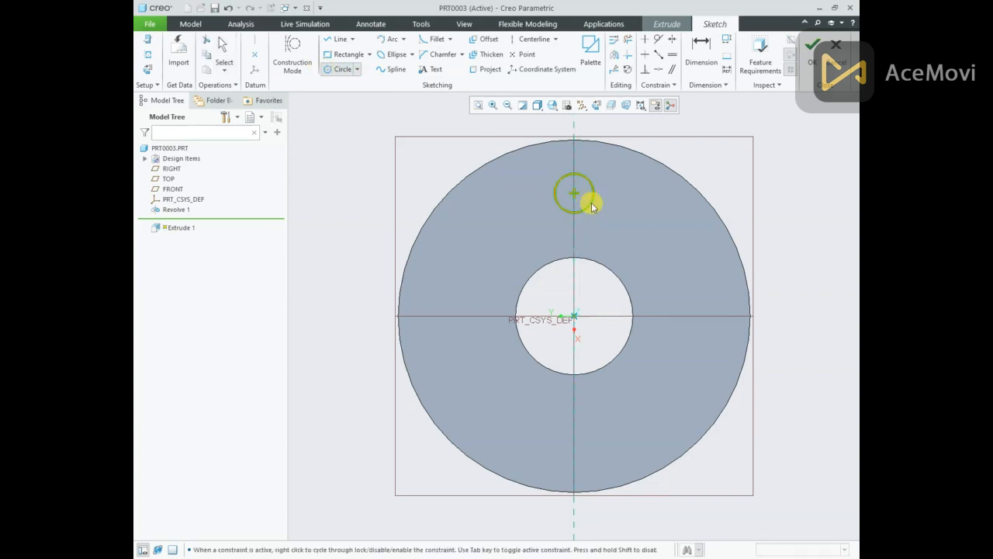
{"action": "middle_click", "coordinate": [543, 174]}
{"action": "double_click", "coordinate": [532, 174]}
{"action": "type", "text": "12"}
{"action": "key", "text": "Return"}
{"action": "double_click", "coordinate": [609, 242]}
{"action": "type", "text": "325."}
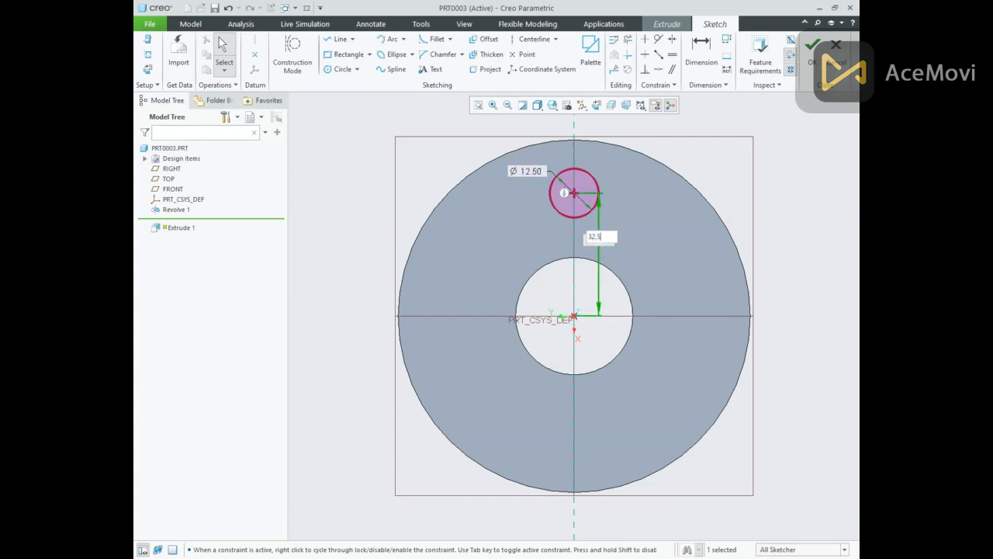
{"action": "key", "text": "Return"}
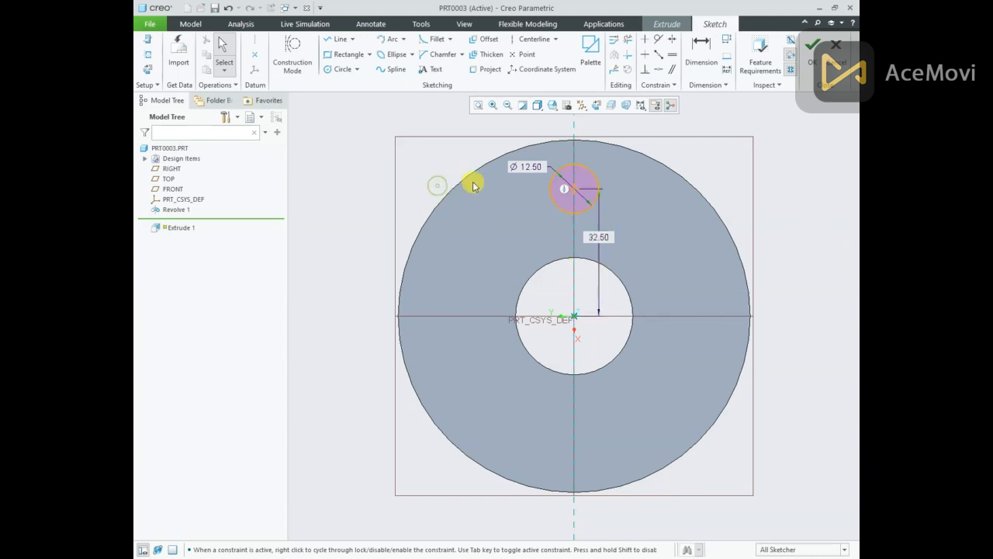
Finish the circle sketch and cut the hole through the flange by removing material with Side 2 set to Through All
{"action": "left_click", "coordinate": [812, 48]}
{"action": "middle_click_drag", "start_coordinate": [569, 193], "coordinate": [626, 222]}
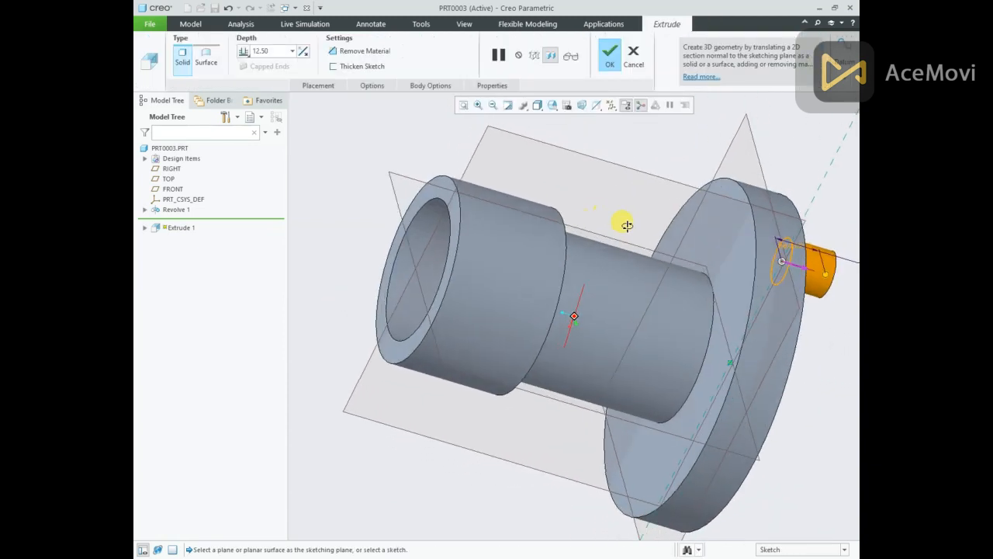
{"action": "left_click", "coordinate": [345, 53]}
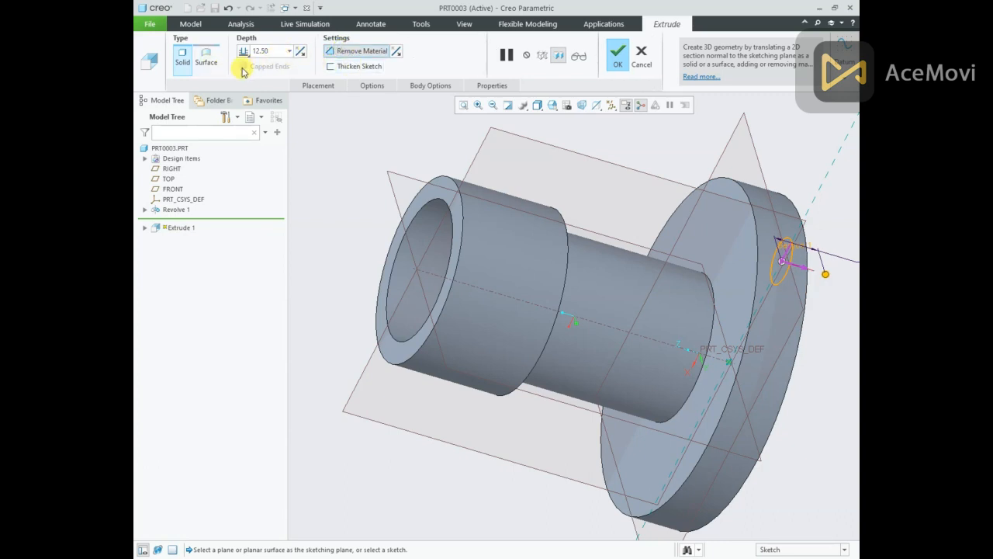
{"action": "left_click", "coordinate": [314, 87]}
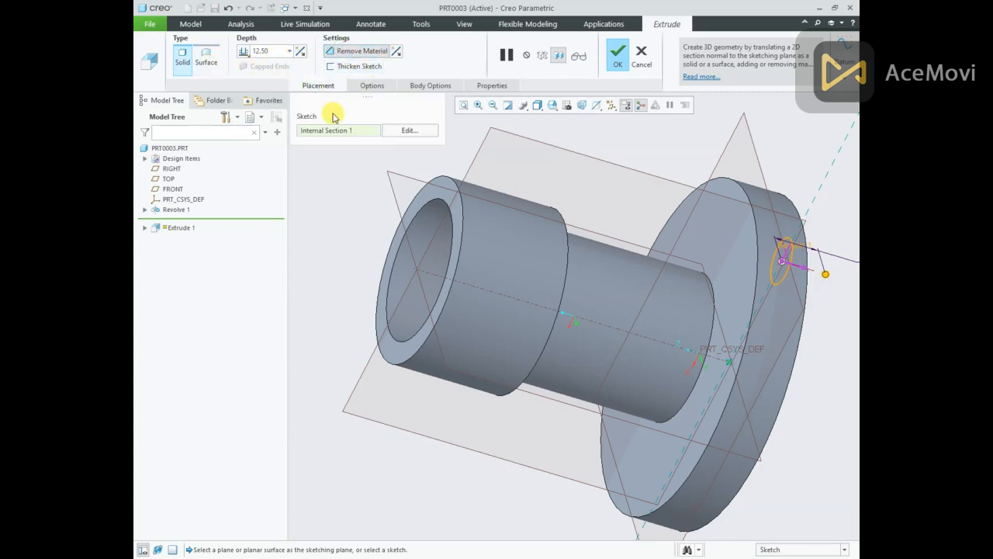
{"action": "left_click", "coordinate": [359, 85]}
{"action": "left_click", "coordinate": [432, 155]}
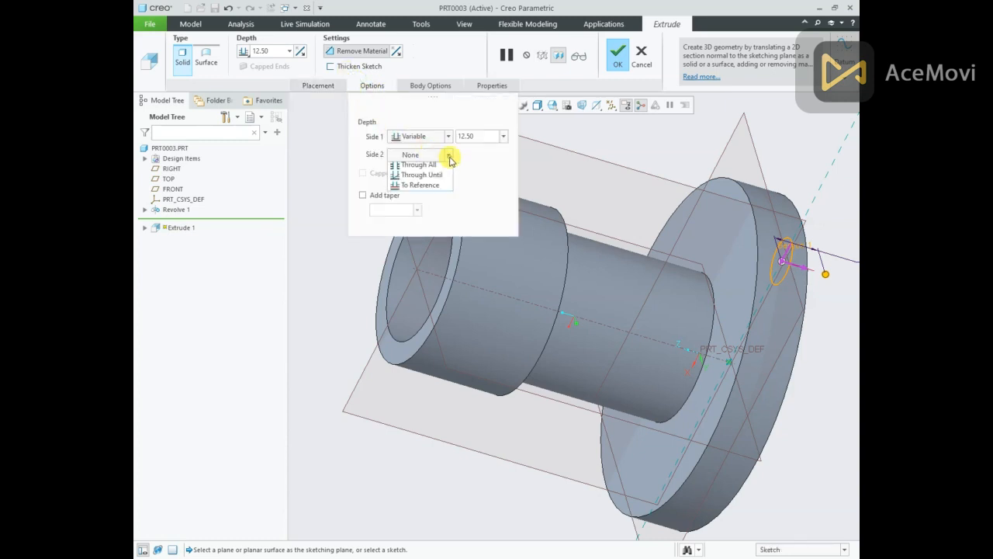
{"action": "left_click", "coordinate": [439, 187]}
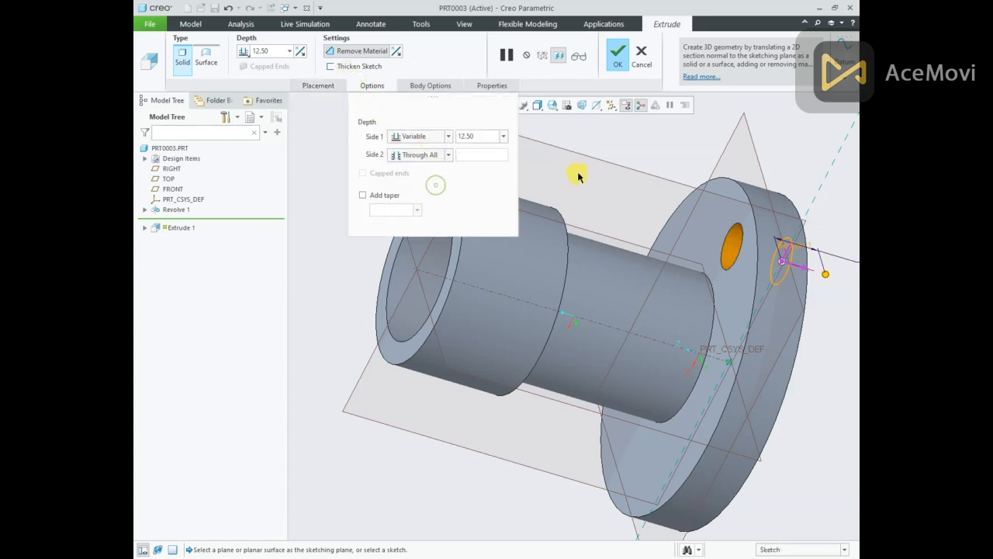
{"action": "left_click", "coordinate": [617, 56]}
{"action": "middle_click_drag", "start_coordinate": [616, 173], "coordinate": [568, 158]}
Pattern the flange hole cut by Axis about the pipe's central axis, with 4 members spaced 90° apart
{"action": "left_click", "coordinate": [176, 220]}
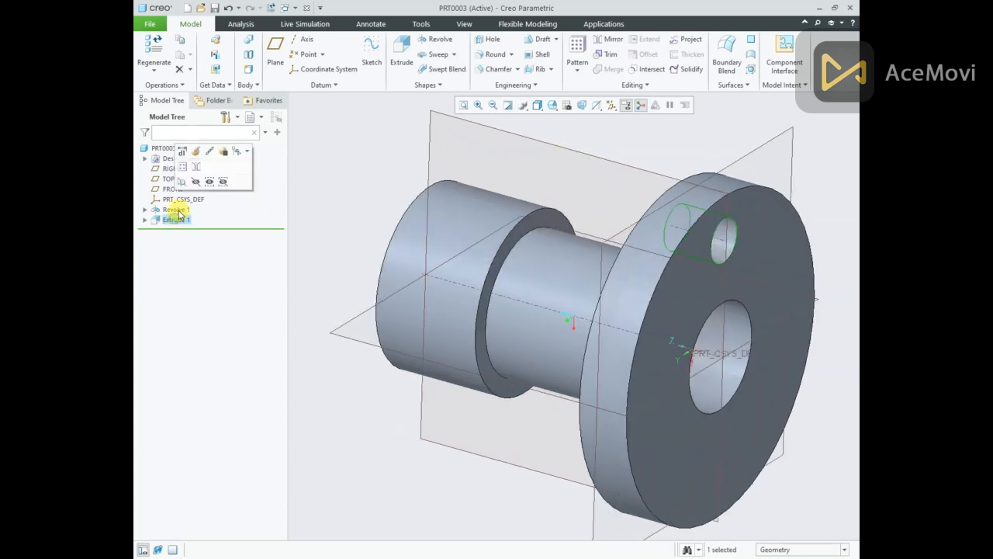
{"action": "left_click", "coordinate": [185, 167]}
{"action": "left_click", "coordinate": [207, 69]}
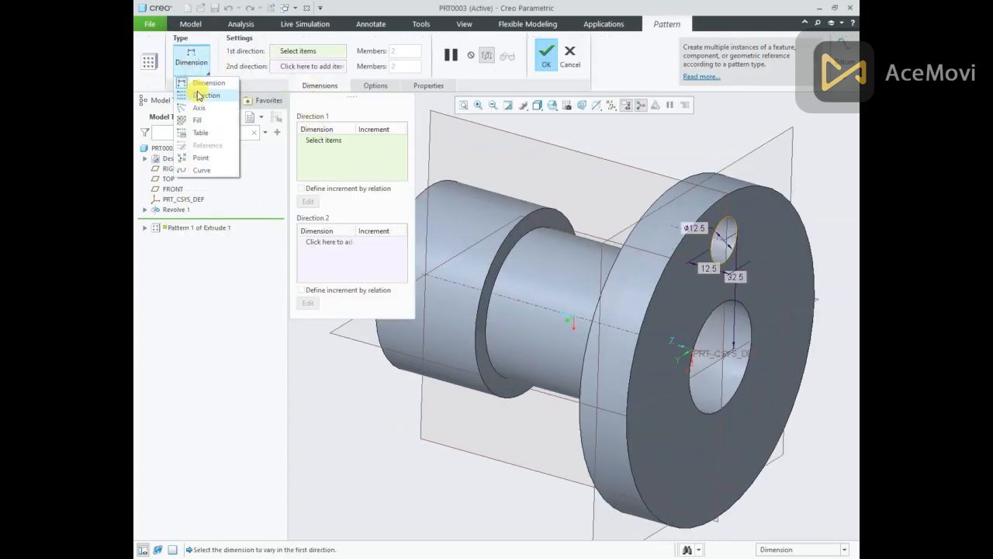
{"action": "left_click", "coordinate": [194, 104]}
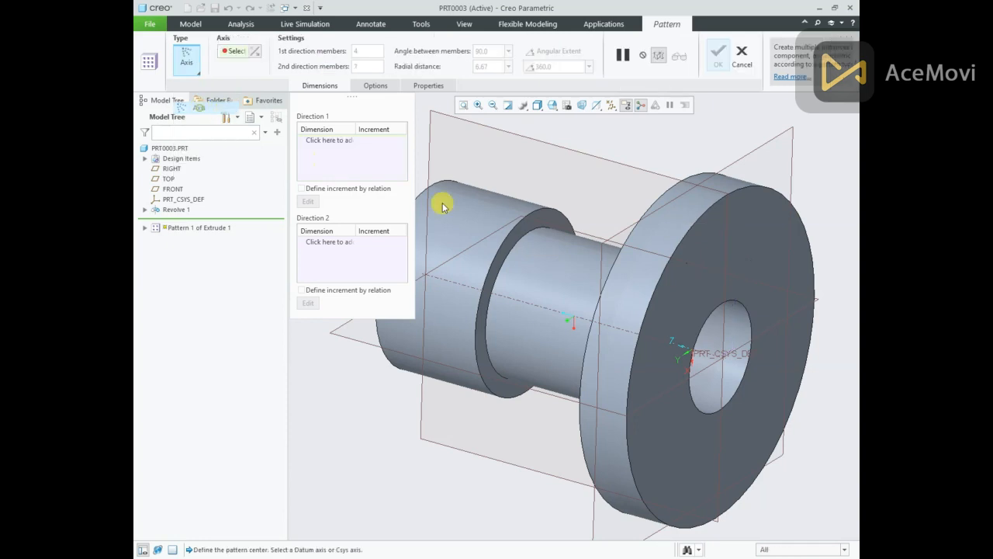
{"action": "left_click", "coordinate": [704, 356]}
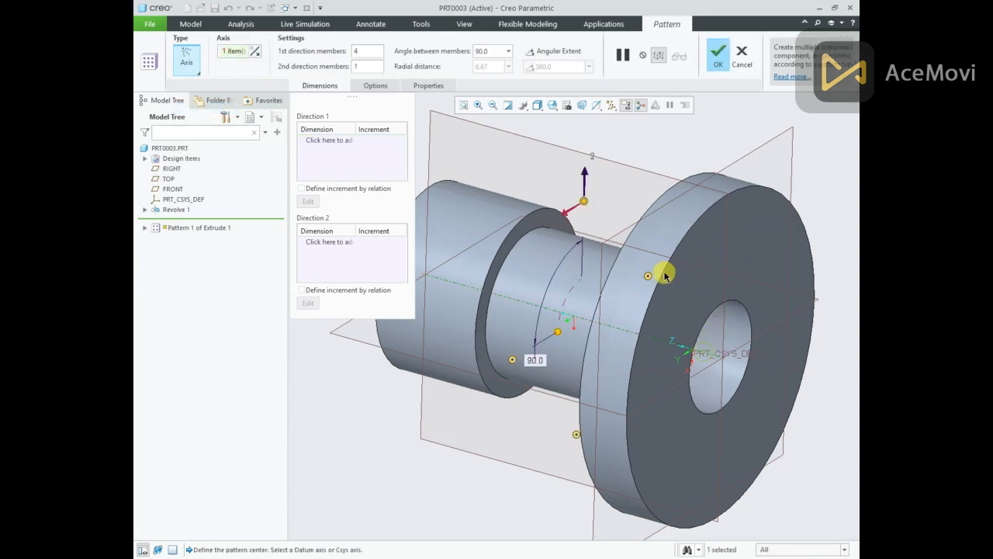
{"action": "left_click", "coordinate": [731, 58]}
{"action": "middle_click_drag", "start_coordinate": [698, 162], "coordinate": [455, 282]}
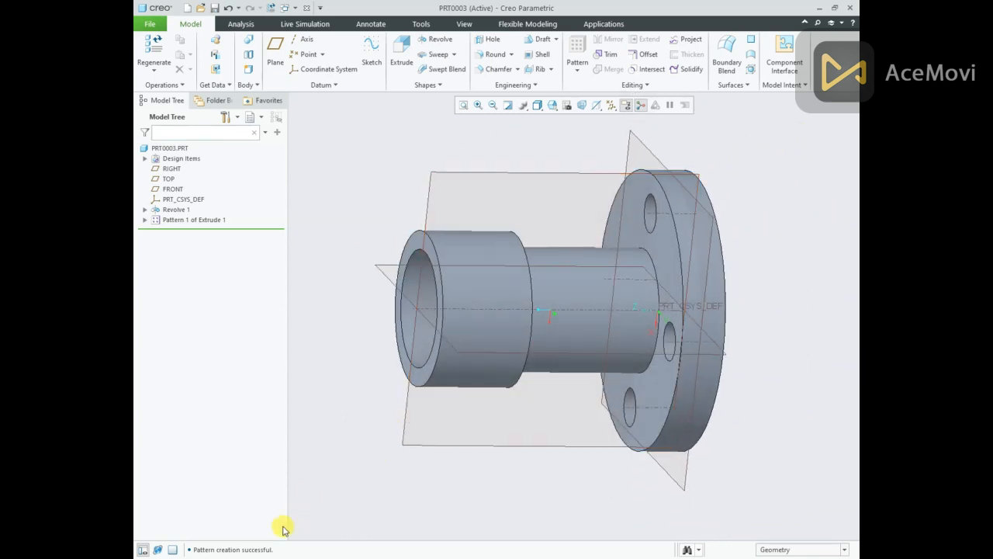
Chamfer the central bore's edge on the flange's end face using the D1 x D2 scheme with D1 3 and D2 3.5
{"action": "key", "text": "alt+Tab"}
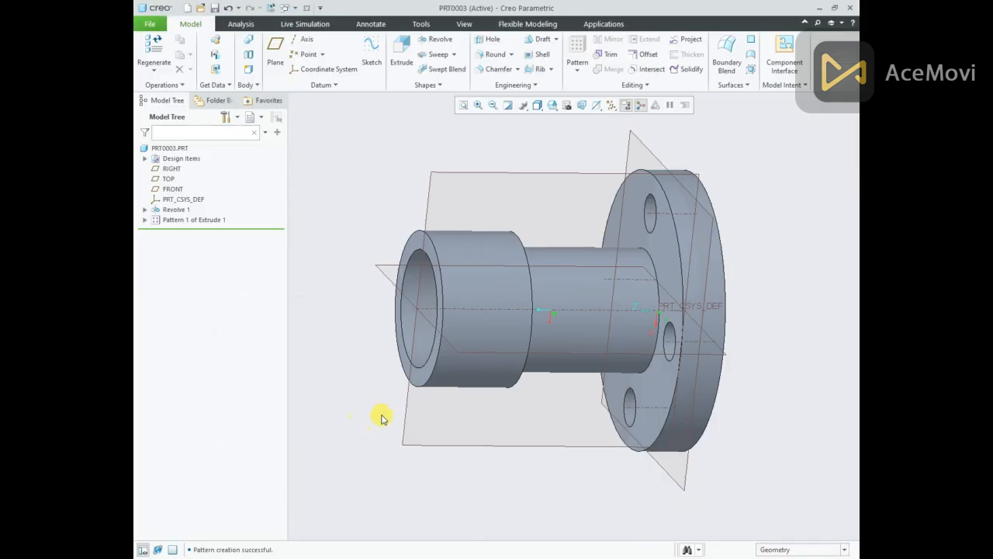
{"action": "mouse_move", "coordinate": [377, 414]}
{"action": "middle_mouse_down"}
{"action": "mouse_move", "coordinate": [354, 377]}
{"action": "mouse_move", "coordinate": [417, 381]}
{"action": "mouse_move", "coordinate": [362, 381]}
{"action": "mouse_move", "coordinate": [408, 385]}
{"action": "mouse_move", "coordinate": [408, 398]}
{"action": "mouse_move", "coordinate": [319, 398]}
{"action": "middle_mouse_up"}
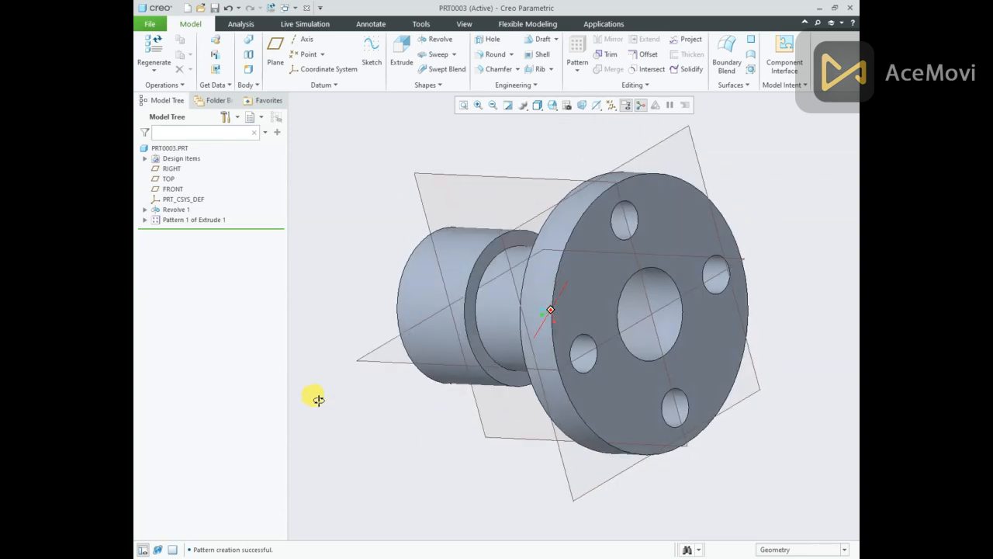
{"action": "middle_click_drag", "start_coordinate": [694, 326], "coordinate": [652, 337]}
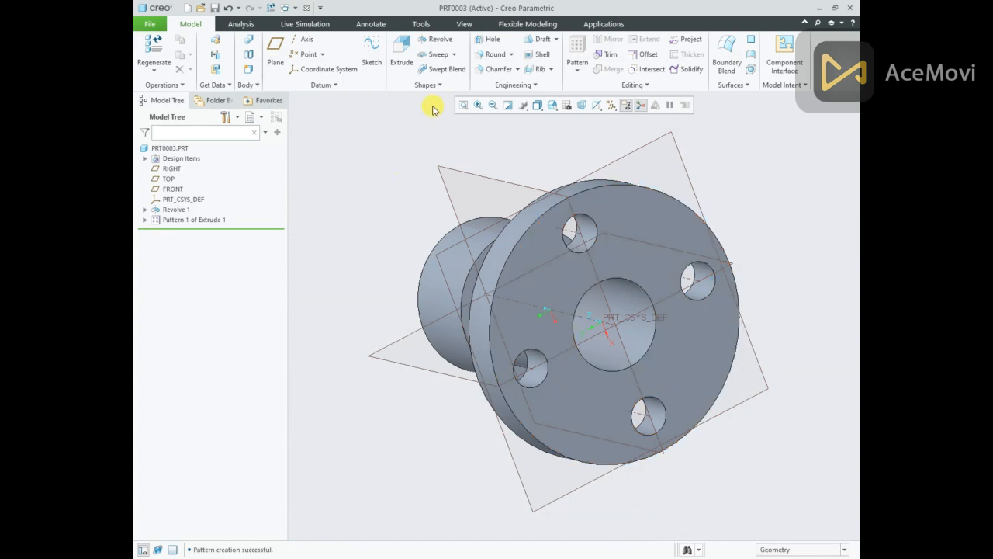
{"action": "left_click", "coordinate": [499, 70]}
{"action": "left_click", "coordinate": [286, 52]}
{"action": "left_click", "coordinate": [281, 73]}
{"action": "type", "text": "3"}
{"action": "key", "text": "Return"}
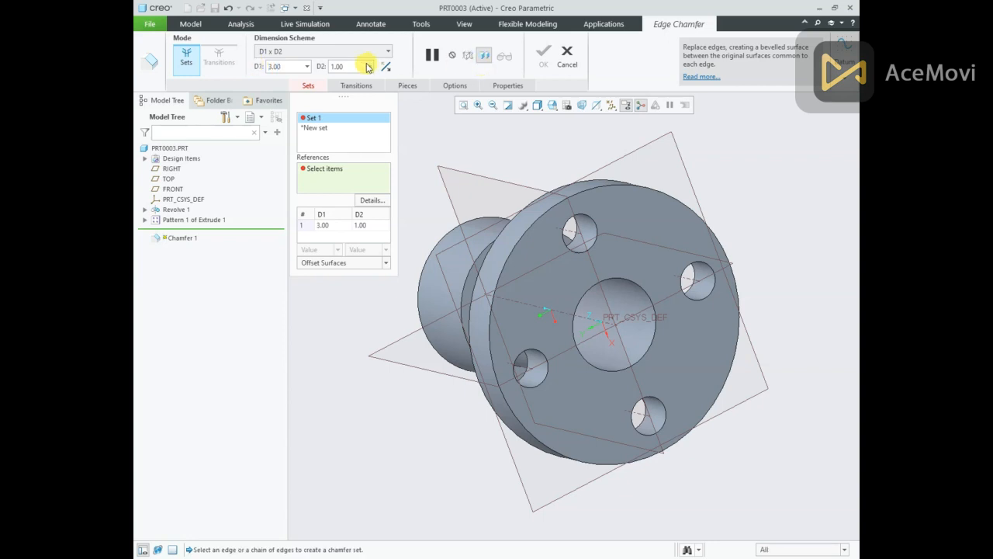
{"action": "type", "text": "3.5"}
{"action": "key", "text": "Return"}
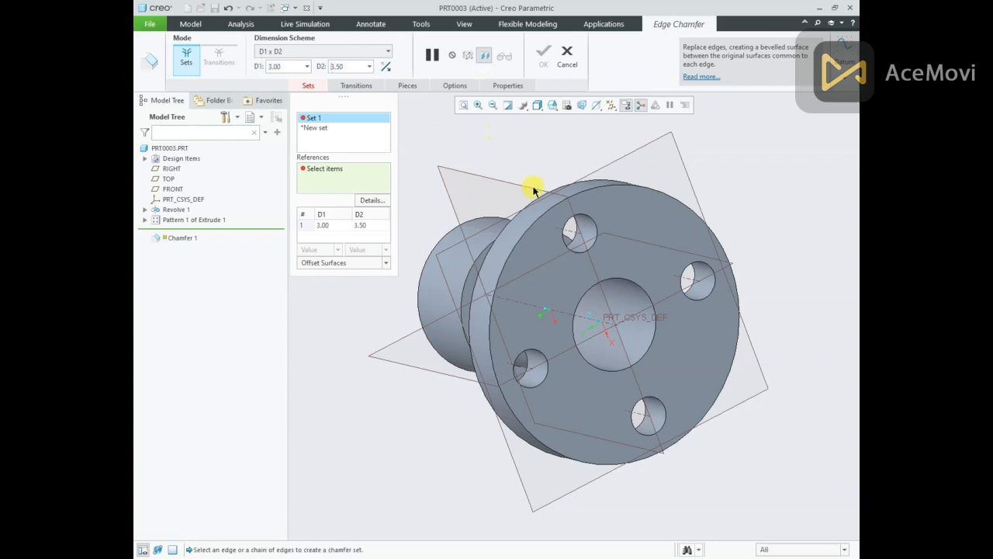
{"action": "left_click", "coordinate": [630, 281]}
{"action": "middle_click_drag", "start_coordinate": [636, 275], "coordinate": [584, 176]}
{"action": "left_click", "coordinate": [543, 56]}
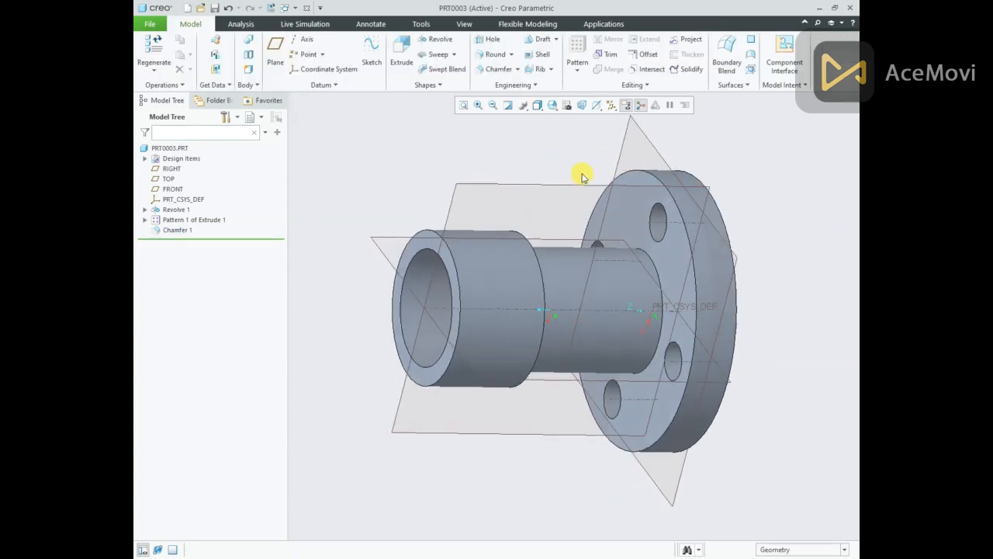
Switch to the EXERCISE_NO_02 PDF drawing and examine the chamfer and round dimensions on the flange, neck and collar
{"action": "key", "text": "alt+Tab"}
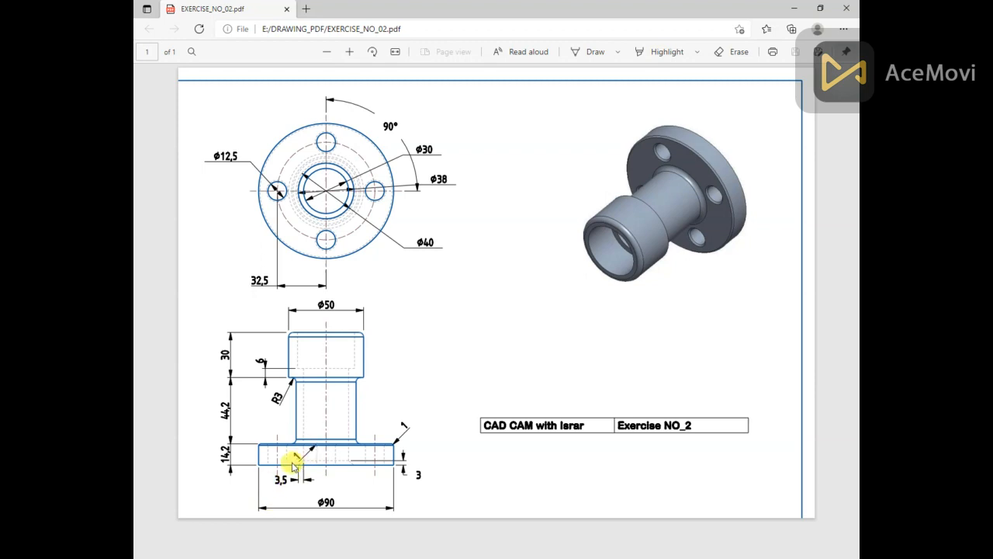
{"action": "scroll", "coordinate": [293, 464], "scroll_direction": "up", "scroll_amount": 5, "text": "ctrl"}
{"action": "scroll", "coordinate": [341, 427], "scroll_direction": "down", "scroll_amount": 3, "text": "ctrl"}
{"action": "scroll", "coordinate": [302, 431], "scroll_direction": "up", "scroll_amount": 1, "text": "ctrl"}
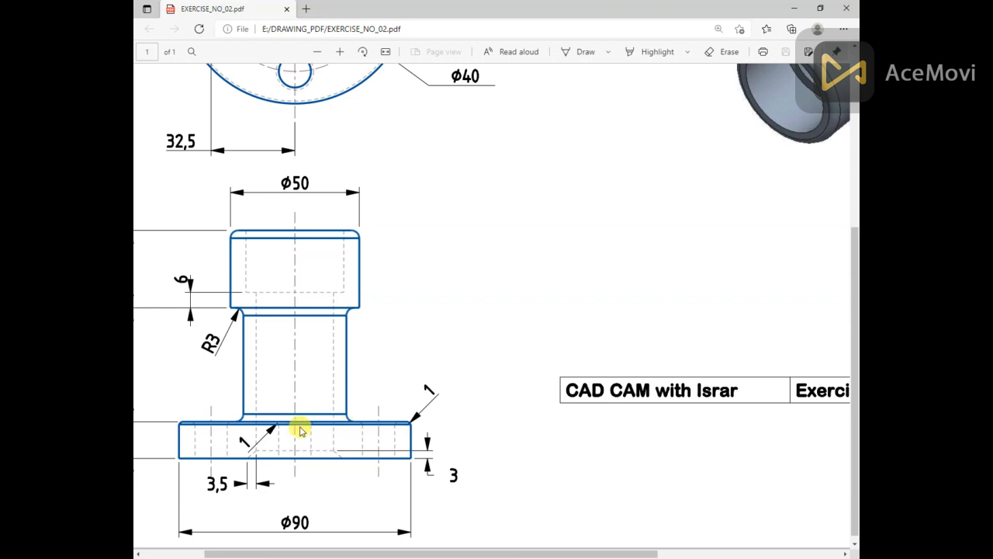
{"action": "scroll", "coordinate": [408, 390], "scroll_direction": "down", "scroll_amount": 4, "text": "ctrl"}
{"action": "scroll", "coordinate": [408, 391], "scroll_direction": "up", "scroll_amount": 1, "text": "ctrl"}
{"action": "scroll", "coordinate": [318, 317], "scroll_direction": "up", "scroll_amount": 1, "text": "ctrl"}
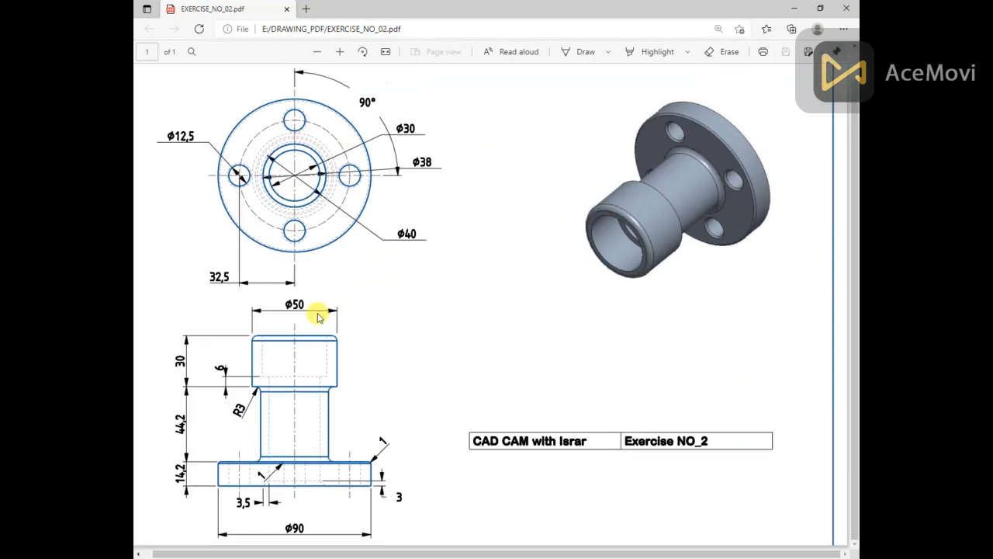
{"action": "scroll", "coordinate": [452, 333], "scroll_direction": "up", "scroll_amount": 1}
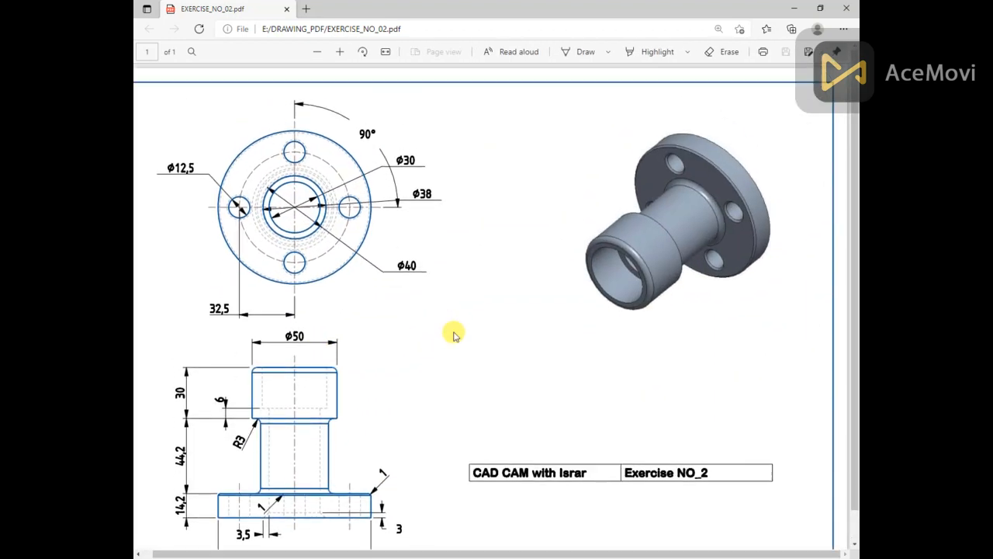
{"action": "scroll", "coordinate": [454, 334], "scroll_direction": "down", "scroll_amount": 2, "text": "ctrl"}
{"action": "scroll", "coordinate": [453, 333], "scroll_direction": "up", "scroll_amount": 1, "text": "ctrl"}
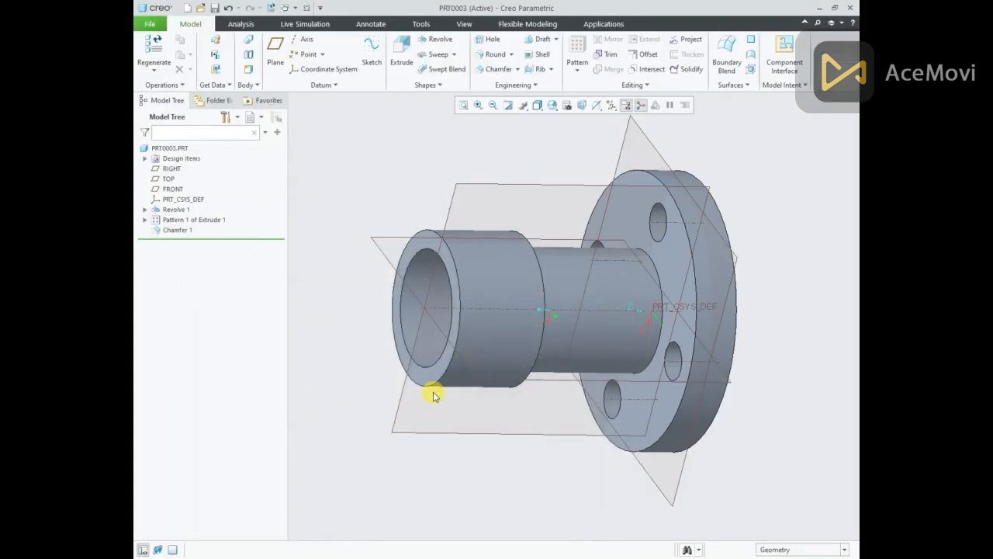
Start a D x D edge chamfer in Creo with D set to 1.0 and apply it to the flange's outer edge on the pipe side
{"action": "left_click", "coordinate": [494, 69]}
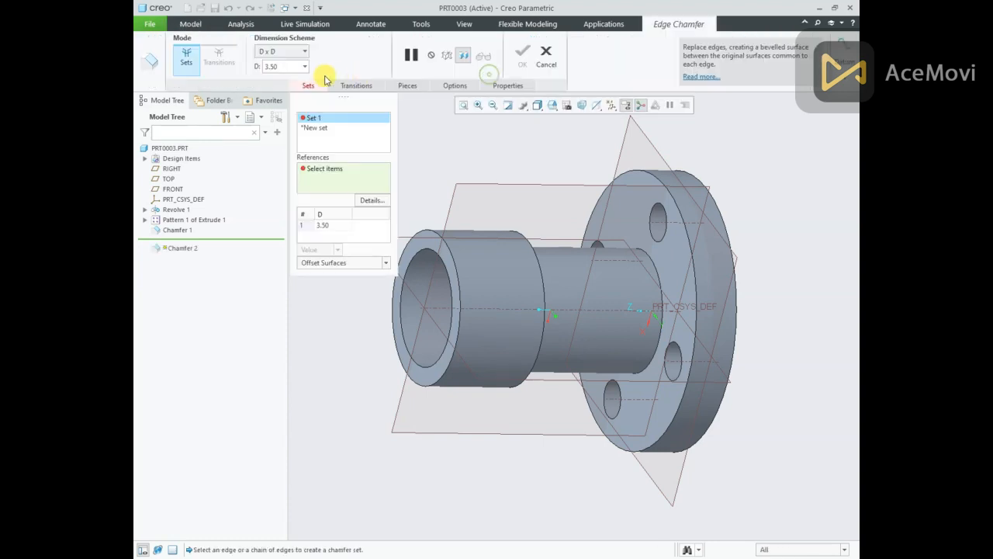
{"action": "type", "text": "1"}
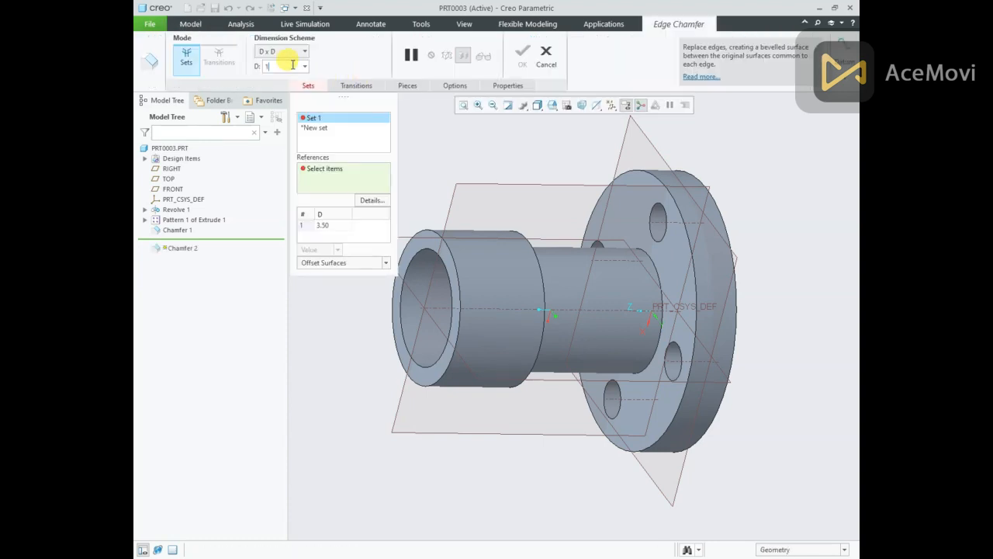
{"action": "type", "text": ".0"}
{"action": "key", "text": "Return"}
{"action": "left_click", "coordinate": [656, 197]}
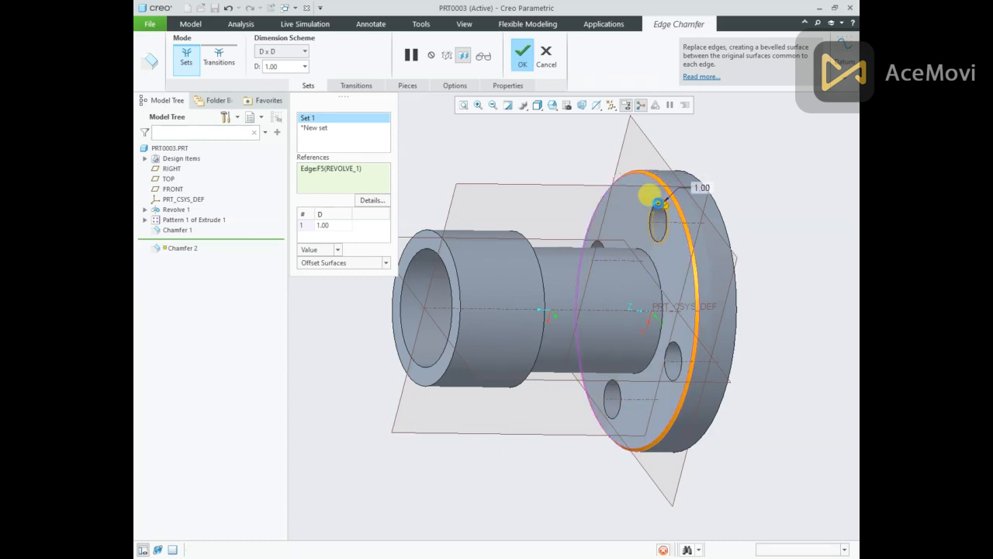
Add the pipe-side edges of the four flange holes to the 1.0 chamfer as a second set and complete the feature
{"action": "left_click", "coordinate": [658, 206]}
{"action": "left_click", "coordinate": [596, 247], "text": "ctrl"}
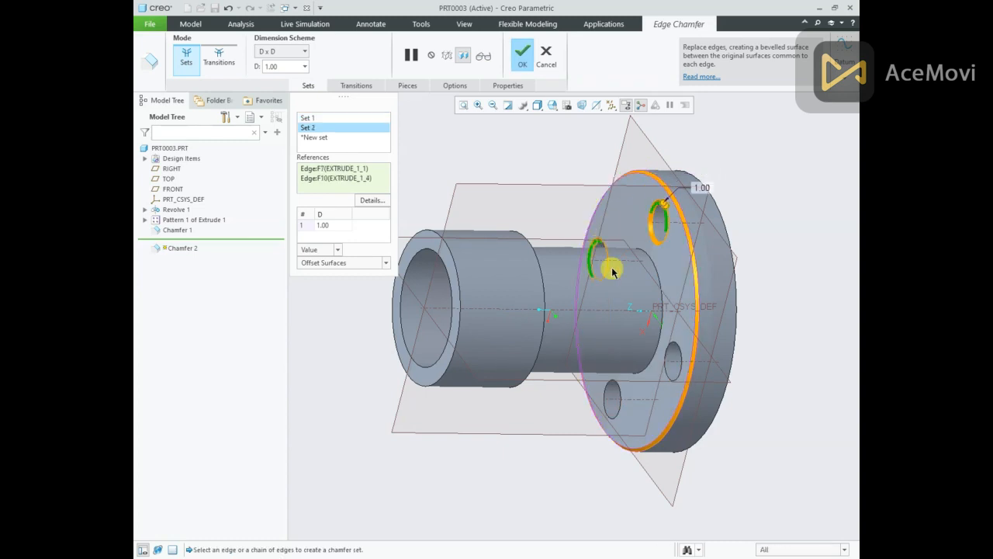
{"action": "left_click", "coordinate": [613, 382], "text": "ctrl"}
{"action": "left_click", "coordinate": [673, 349], "text": "ctrl"}
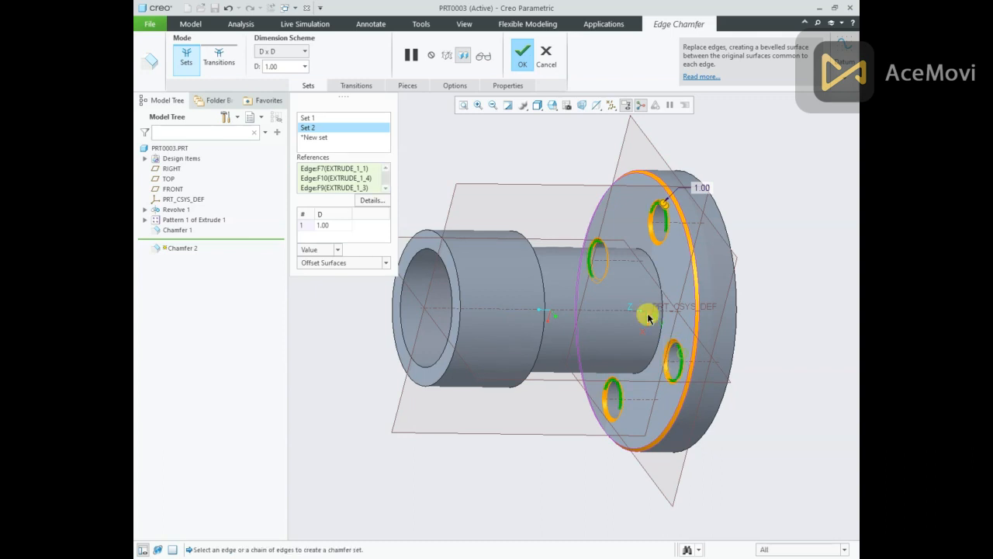
{"action": "left_click", "coordinate": [527, 73]}
{"action": "middle_click_drag", "start_coordinate": [515, 148], "coordinate": [534, 156]}
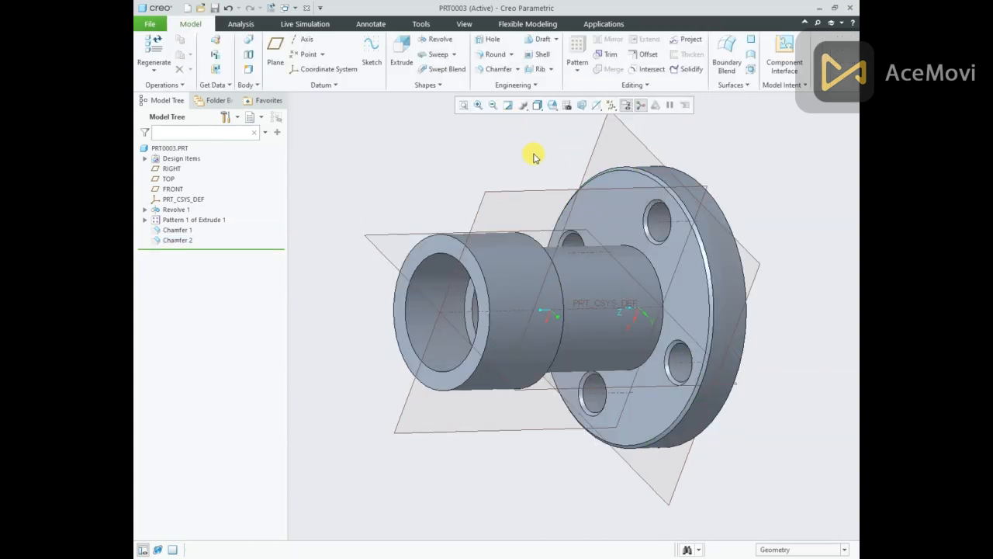
Check the round size in the PDF drawing and round the outer edge of the collar's open end with radius 3
{"action": "left_click", "coordinate": [225, 557]}
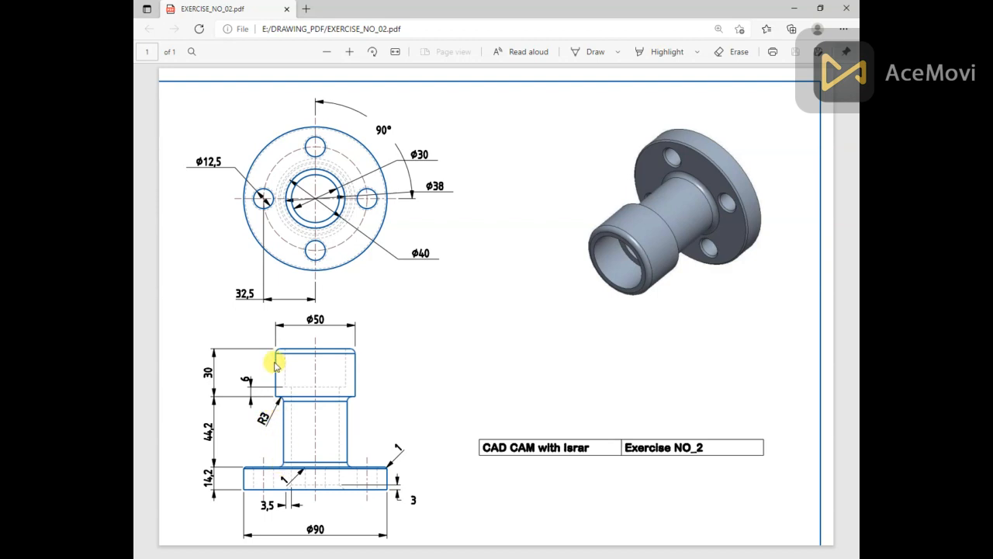
{"action": "left_click", "coordinate": [300, 555]}
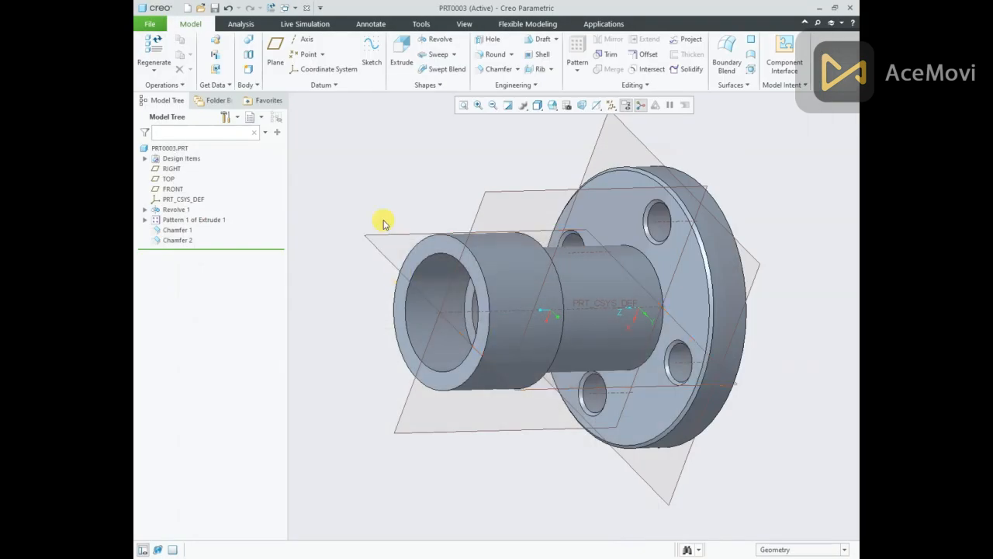
{"action": "left_click", "coordinate": [487, 54]}
{"action": "left_click", "coordinate": [473, 253]}
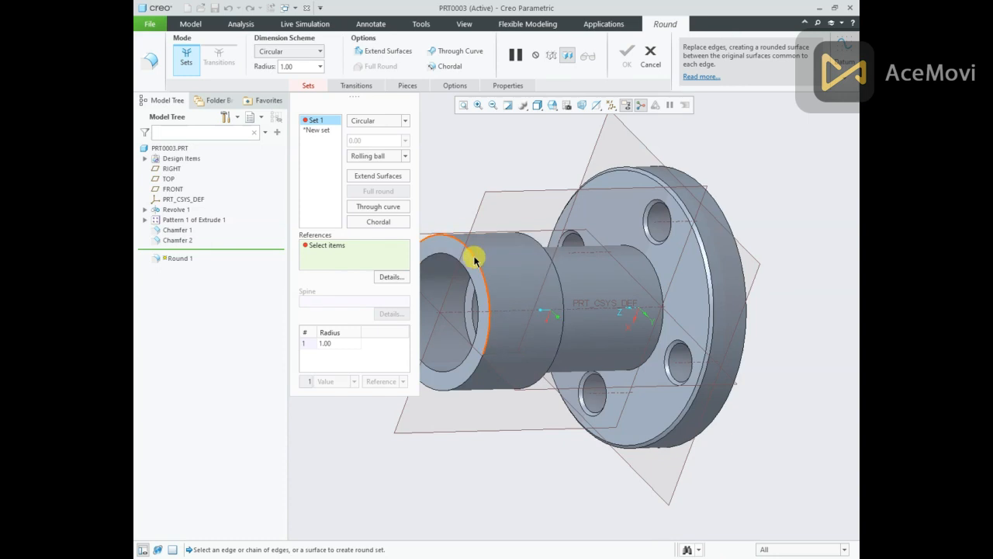
{"action": "left_click", "coordinate": [344, 342]}
{"action": "type", "text": "3"}
{"action": "key", "text": "Return"}
Add radius 3 rounds where the neck meets the collar and where it meets the flange, and complete the Round feature
{"action": "middle_click_drag", "start_coordinate": [659, 271], "coordinate": [472, 277]}
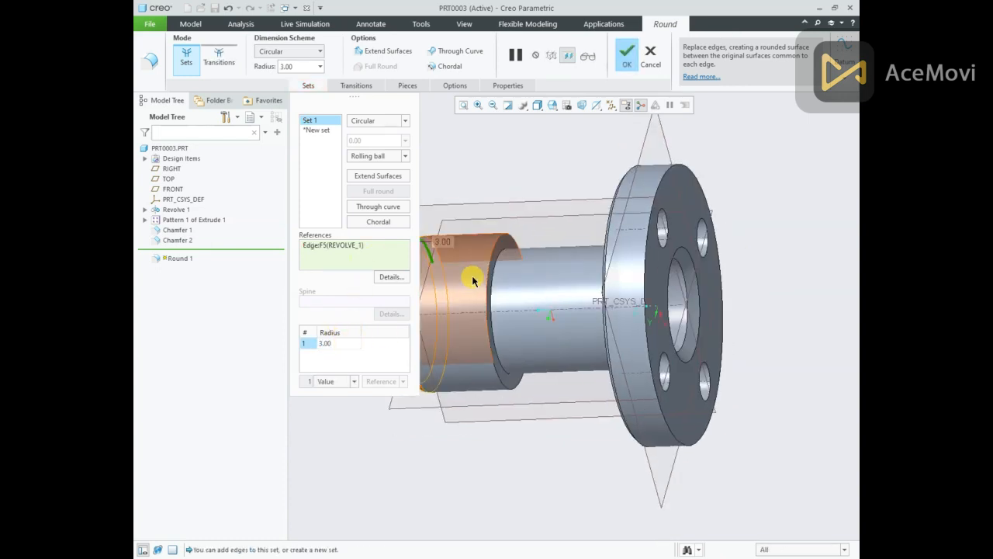
{"action": "left_click", "coordinate": [494, 259]}
{"action": "middle_click_drag", "start_coordinate": [535, 264], "coordinate": [613, 259]}
{"action": "left_click", "coordinate": [633, 240]}
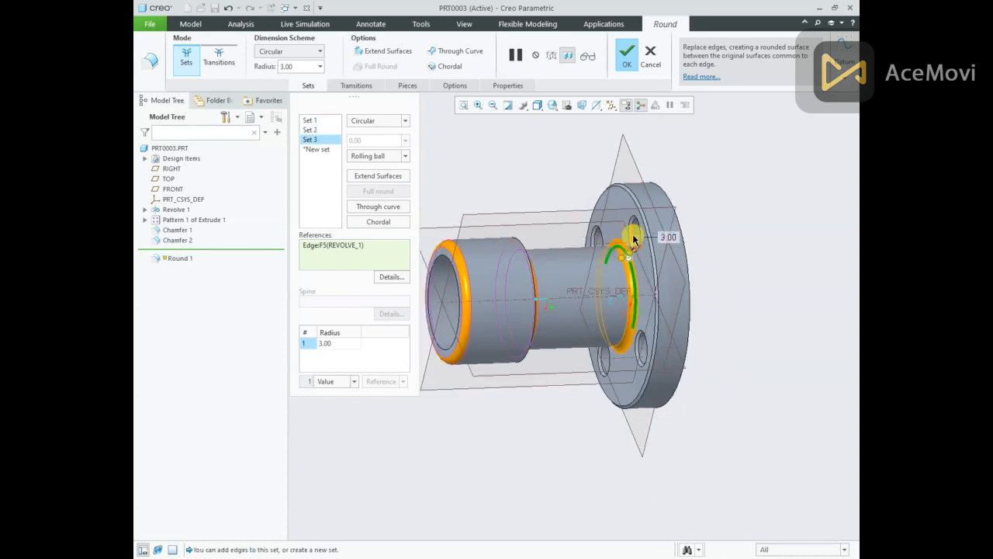
{"action": "left_click", "coordinate": [630, 62]}
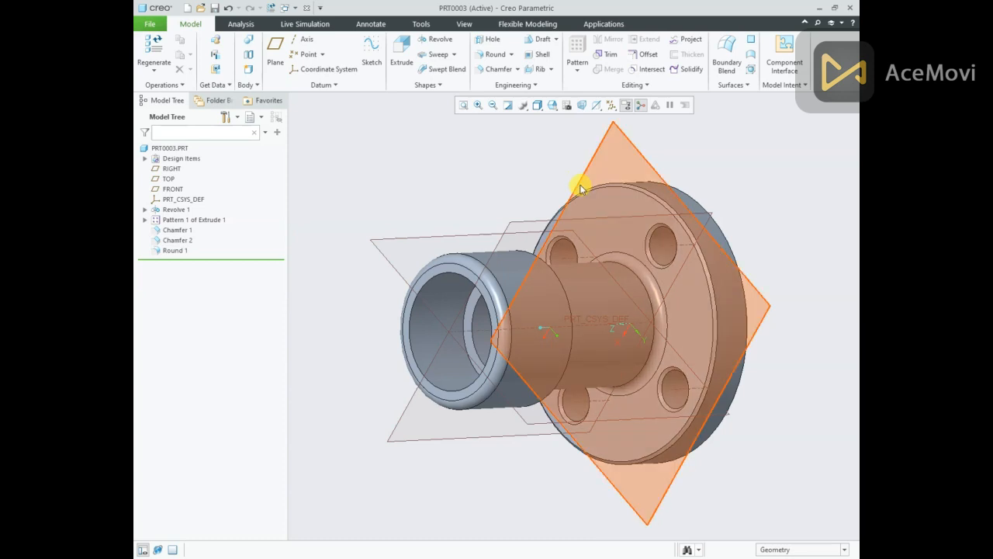
Compare the finished flanged pipe with the EXERCISE_NO_02 PDF drawing
{"action": "key", "text": "alt+Tab"}
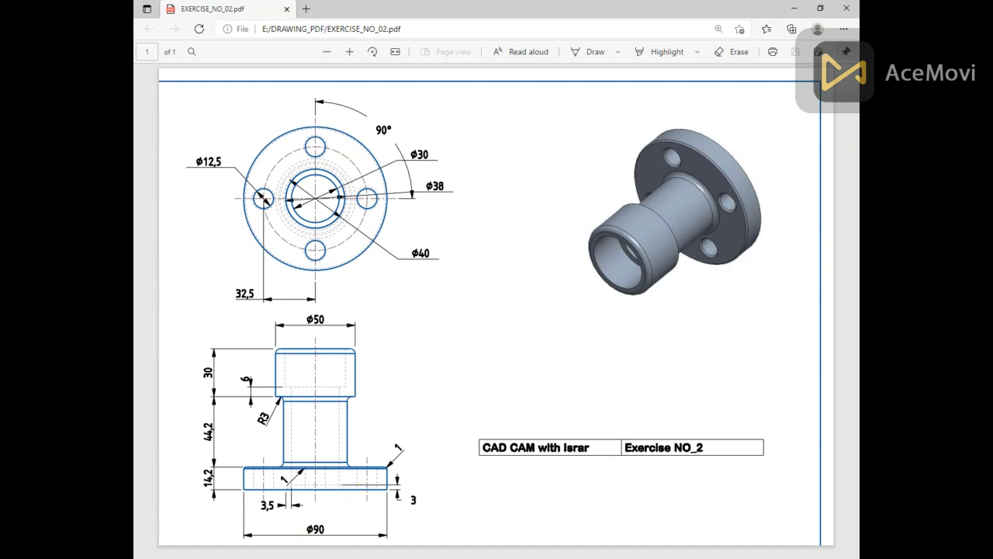
{"action": "key", "text": "alt+Tab"}
{"action": "mouse_move", "coordinate": [572, 337]}
{"action": "middle_mouse_down"}
{"action": "mouse_move", "coordinate": [350, 344]}
{"action": "mouse_move", "coordinate": [561, 344]}
{"action": "middle_mouse_up"}
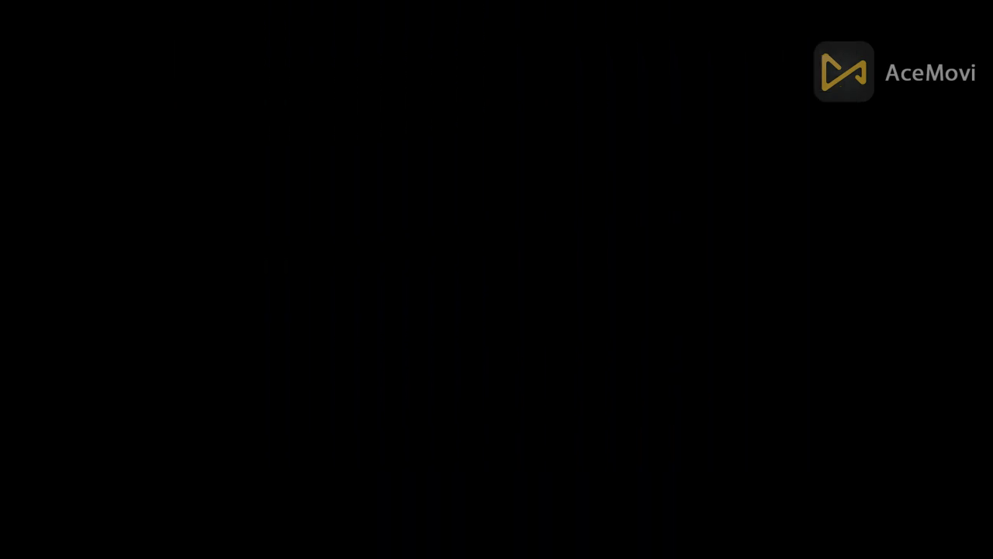